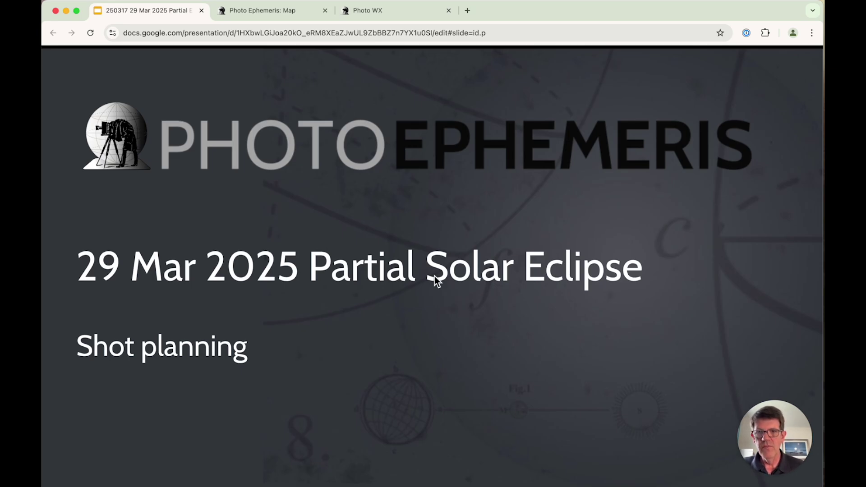
Go through the slides on solar eclipse types, the 29 March 2025 eclipse path and the two partial eclipse photo examples
key("Right")
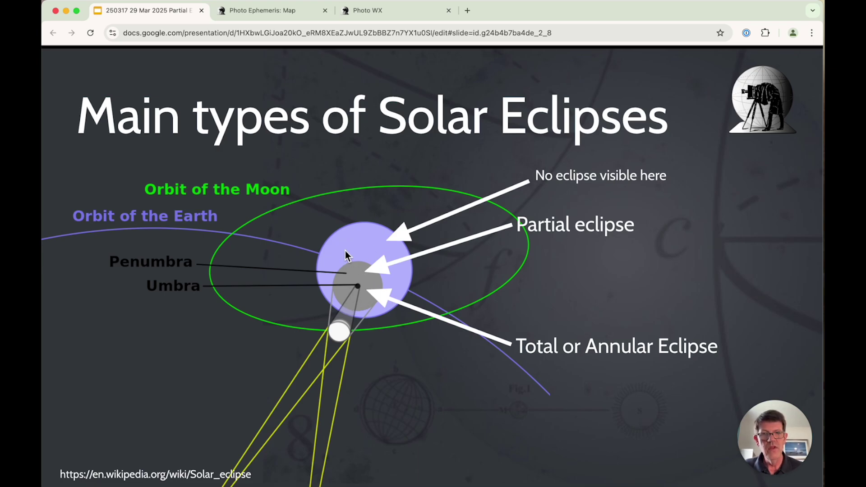
key("Right")
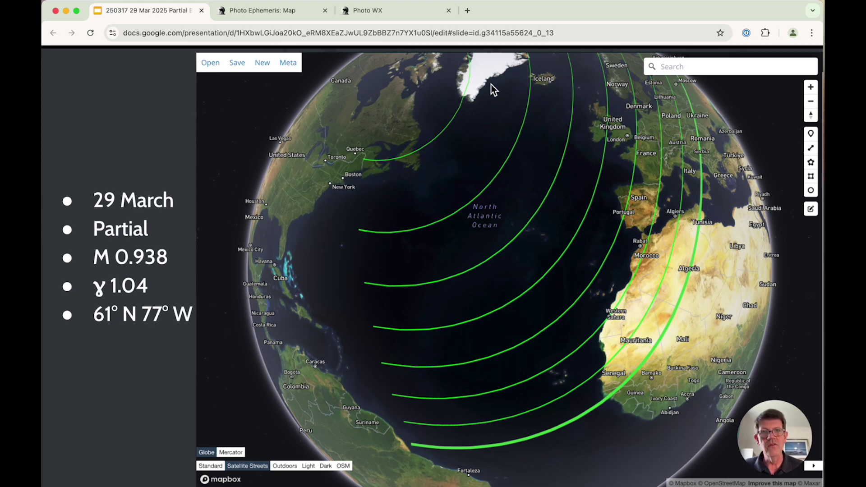
key("Down")
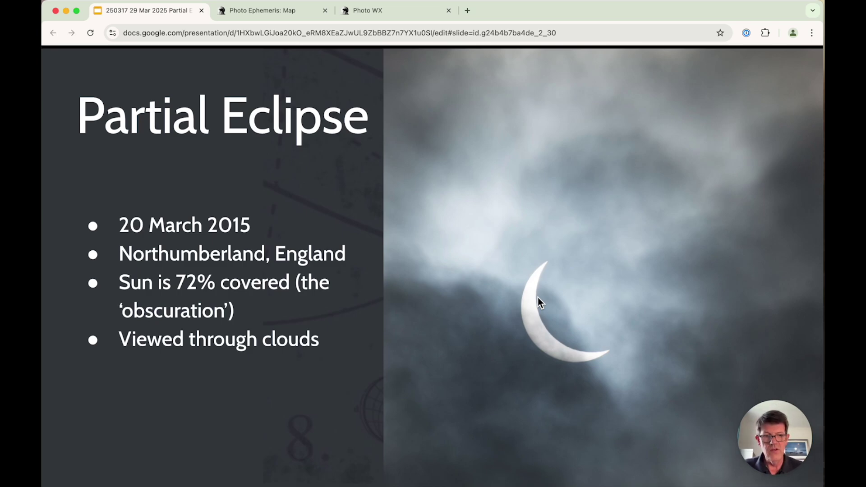
key("Right")
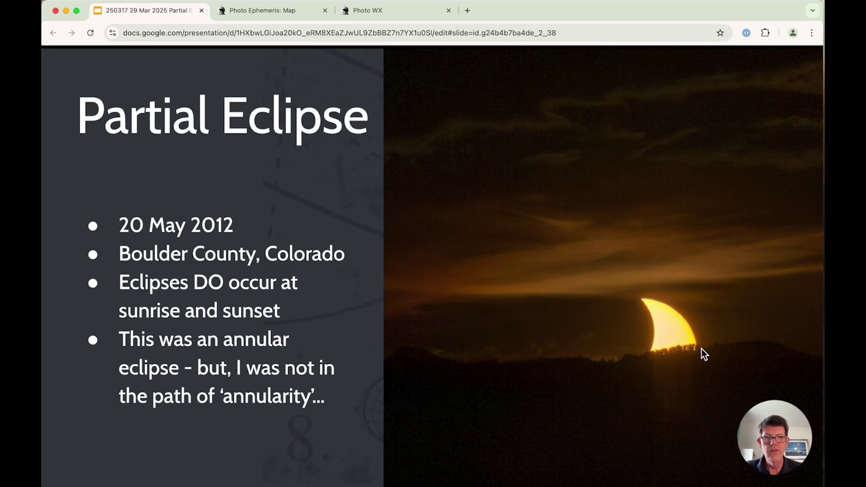
Switch to Photo Ephemeris and view the Sat 29 March 2025 partial solar eclipse from the solar eclipses event list
key("ctrl+Tab")
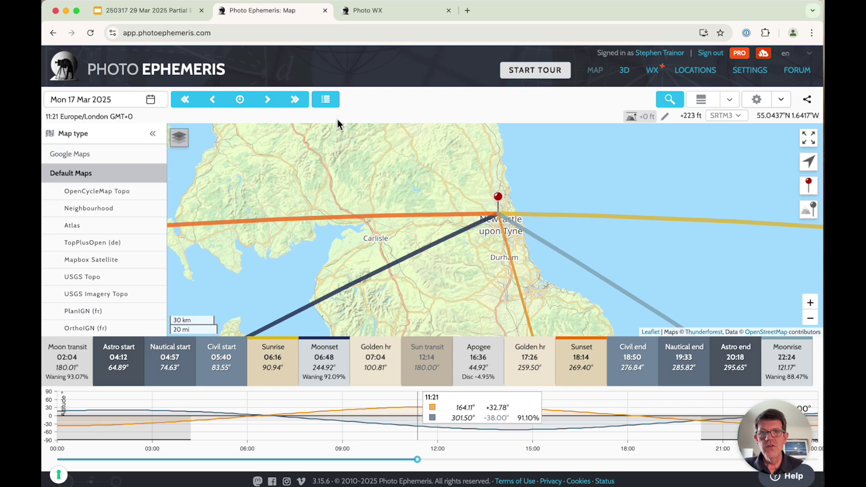
left_click(326, 100)
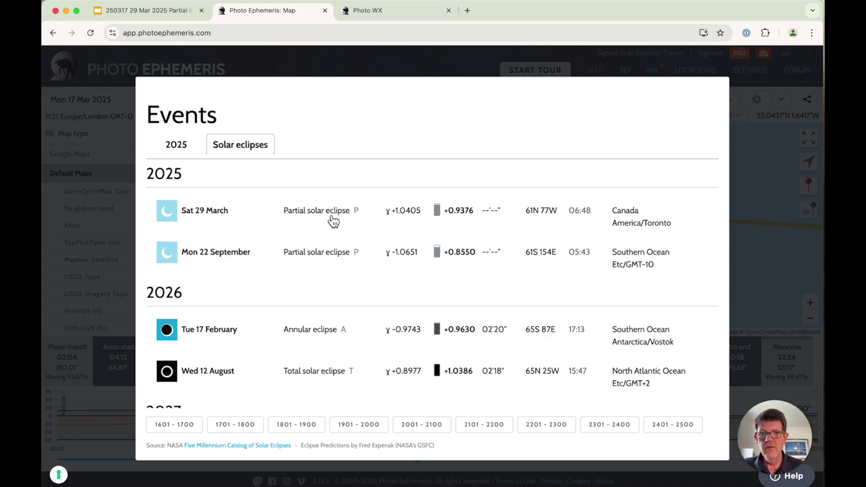
mouse_move(441, 224)
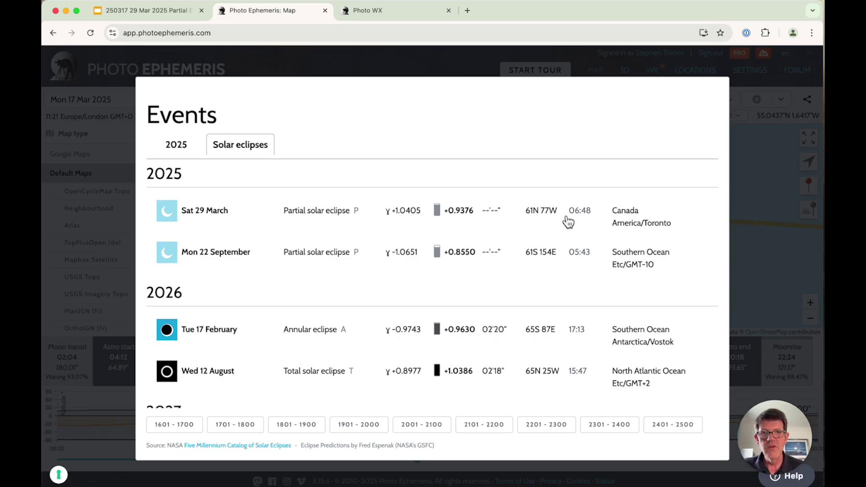
left_click(427, 212)
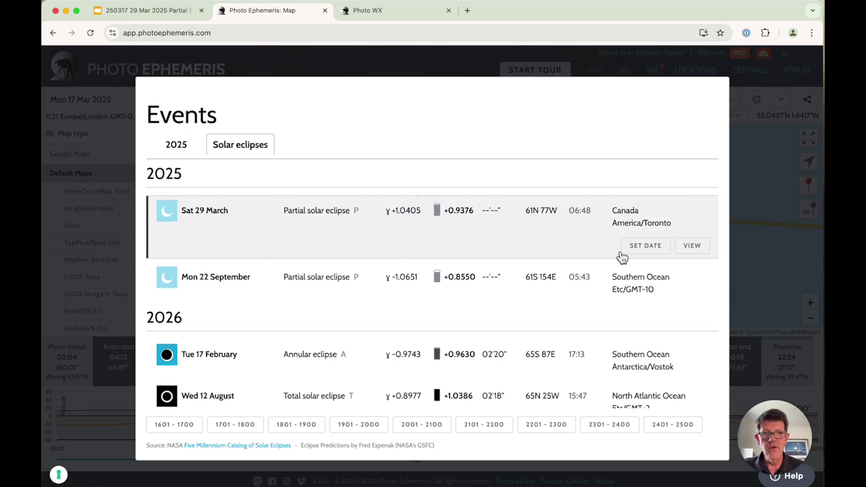
left_click(692, 247)
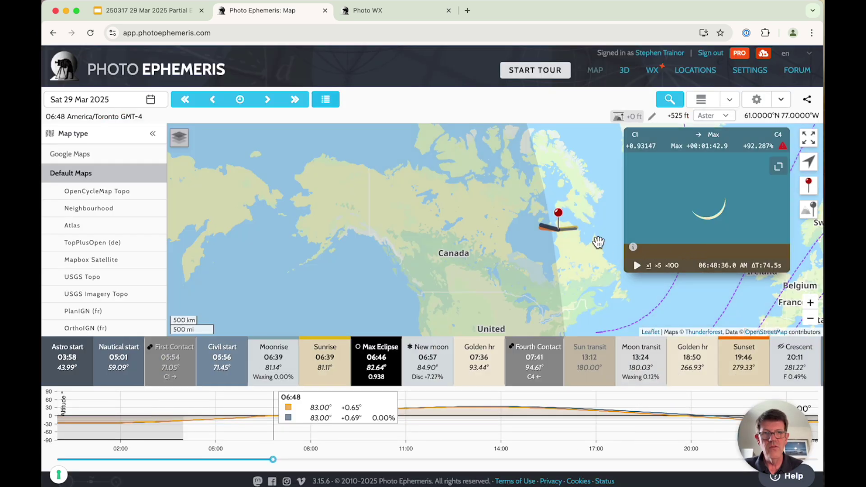
Examine the greatest eclipse location in northern Canada and read the local Max Eclipse details
left_click_drag(587, 242, 493, 232)
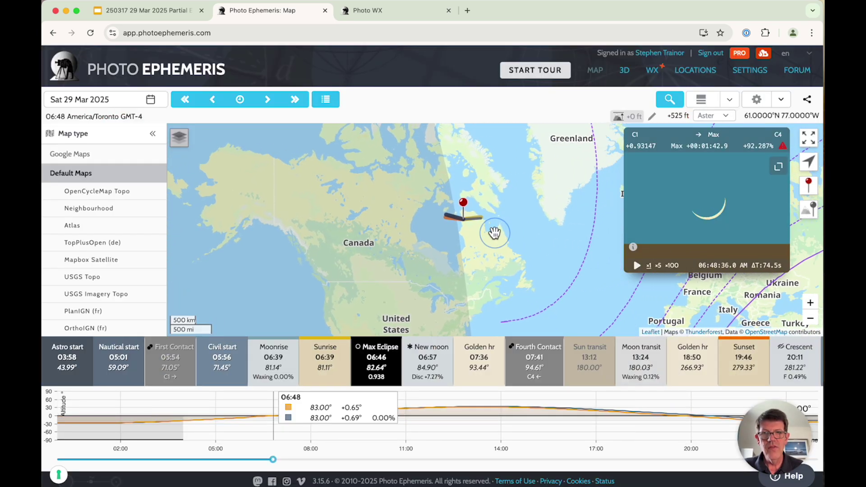
scroll(458, 231, "up", 1)
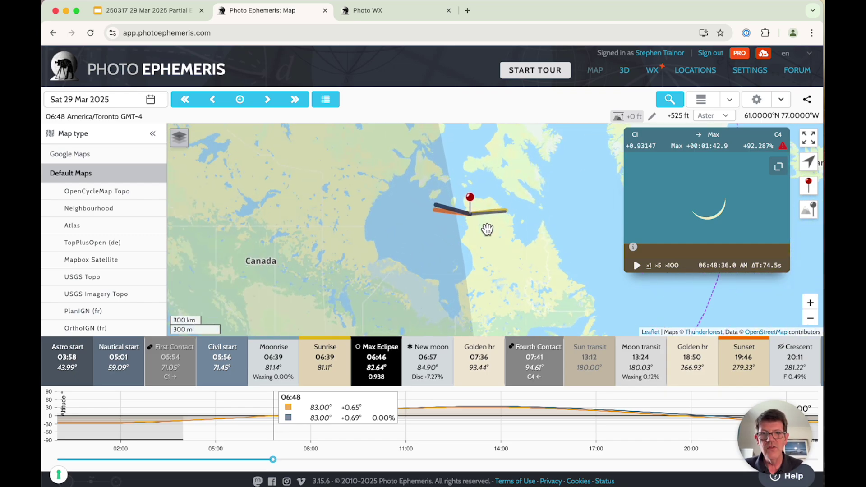
mouse_move(375, 383)
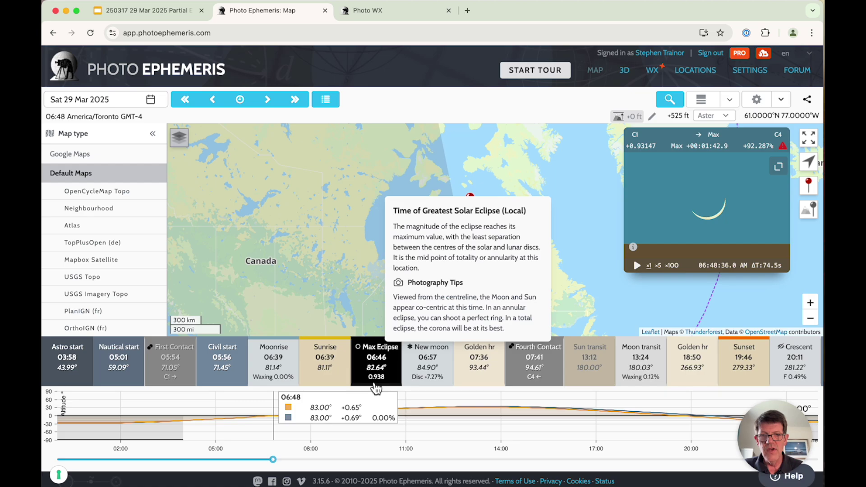
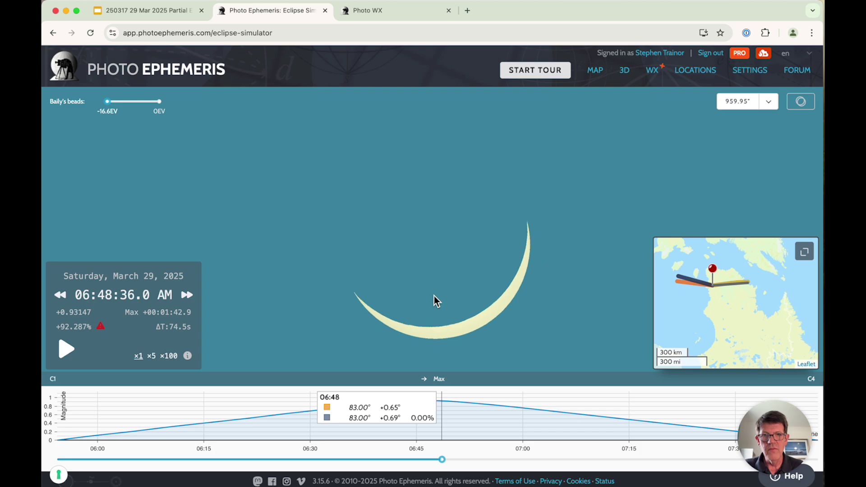
In the full-size eclipse simulator, bring the horizon into view and step the time back to 06:40:46 AM
left_click_drag(434, 296, 437, 227)
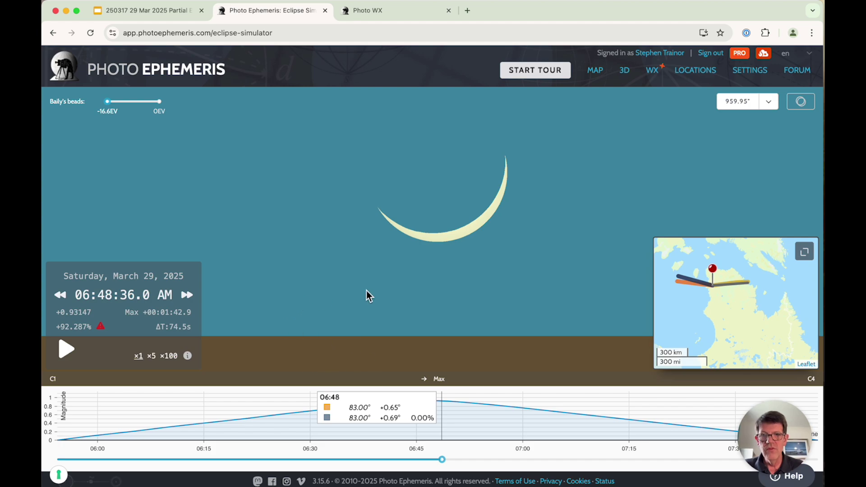
left_click(60, 296)
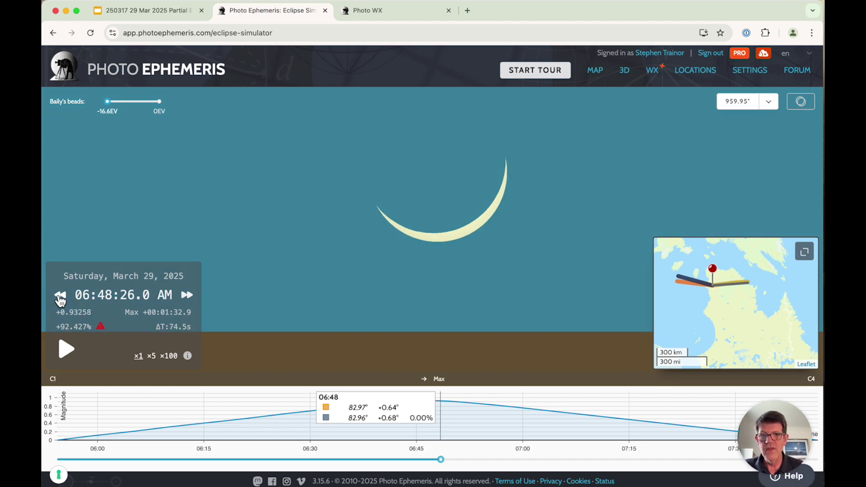
left_click(60, 296)
left_click(60, 296)
left_click(60, 296)
left_click(60, 296)
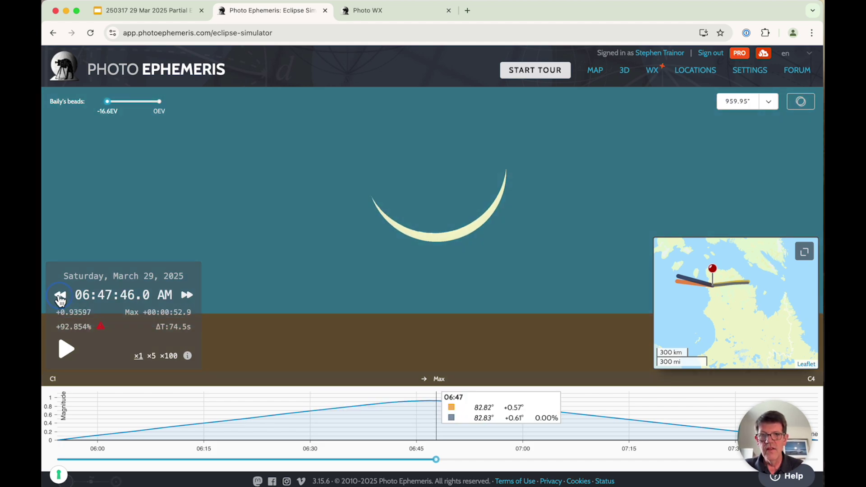
left_click(60, 296)
left_click(60, 297)
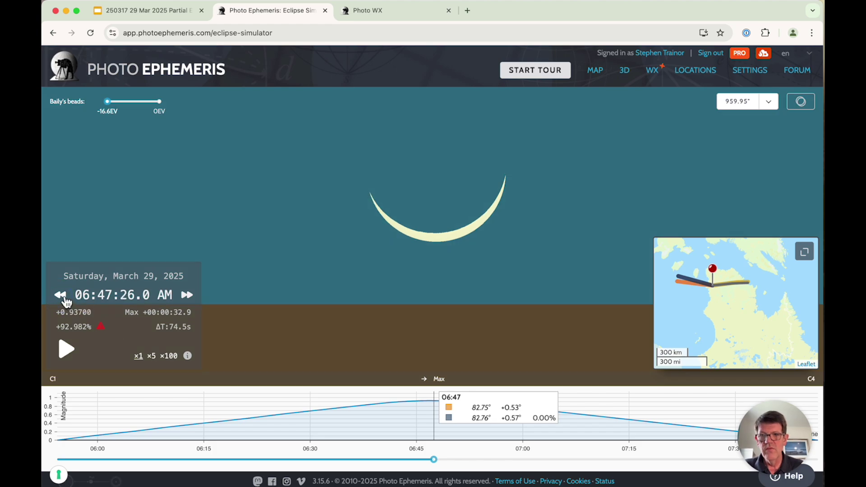
left_click(63, 297)
left_click(62, 296)
left_click(62, 297)
left_click(63, 297)
left_click(63, 297)
left_click(62, 297)
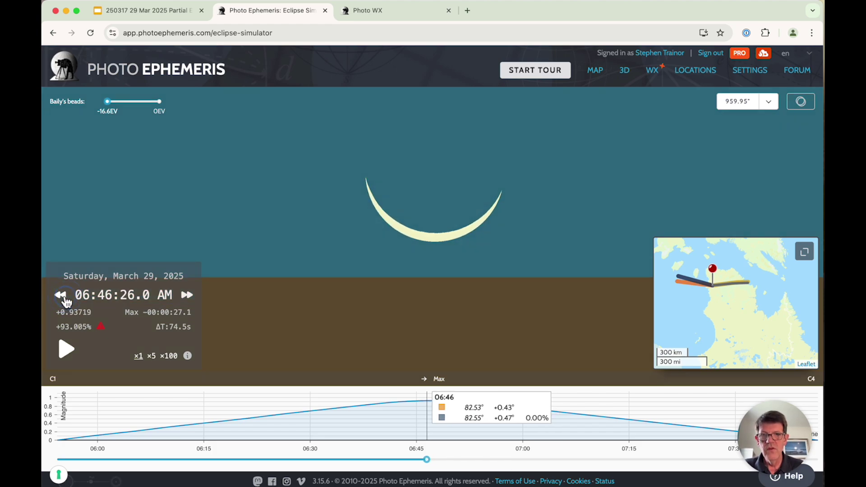
left_click(62, 296)
left_click(62, 297)
left_click(62, 297)
left_click(62, 296)
left_click(62, 296)
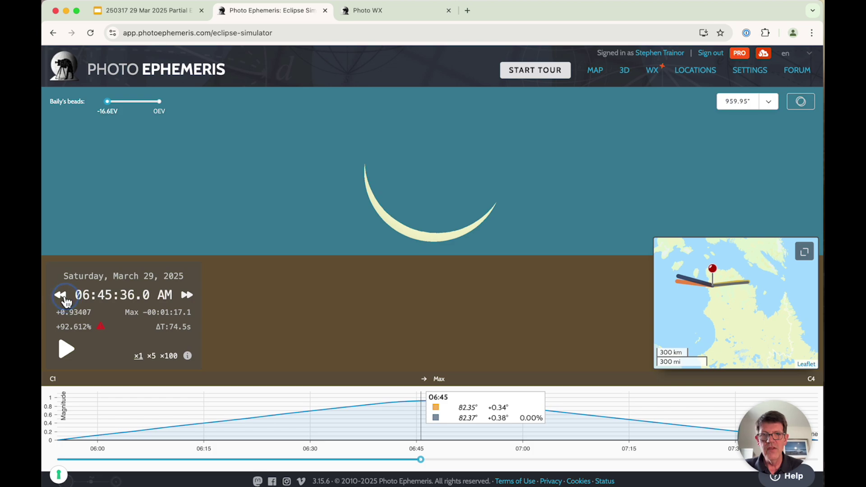
left_click(63, 296)
left_click(62, 297)
left_click(63, 296)
left_click(62, 296)
left_click(62, 297)
left_click(62, 296)
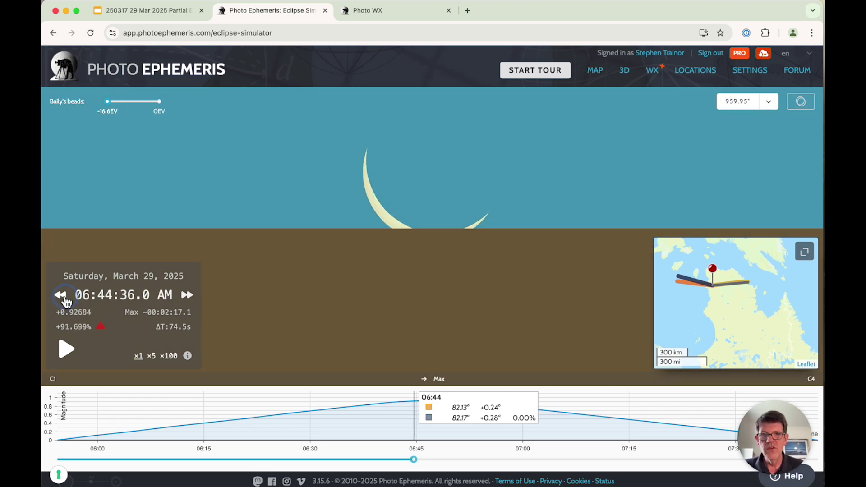
left_click(62, 297)
left_click(63, 297)
left_click(62, 296)
left_click(63, 297)
left_click(63, 297)
left_click(63, 297)
left_click(63, 297)
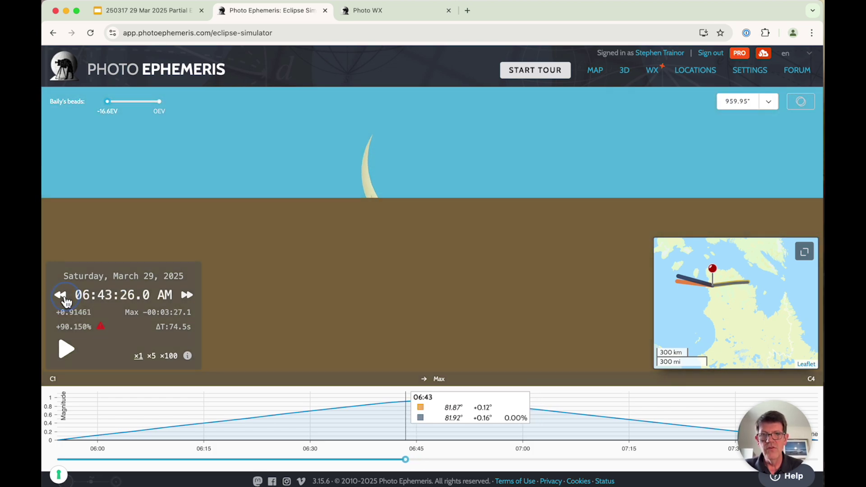
left_click(63, 297)
left_click(63, 297)
double_click(63, 297)
left_click(63, 297)
double_click(63, 297)
left_click(63, 297)
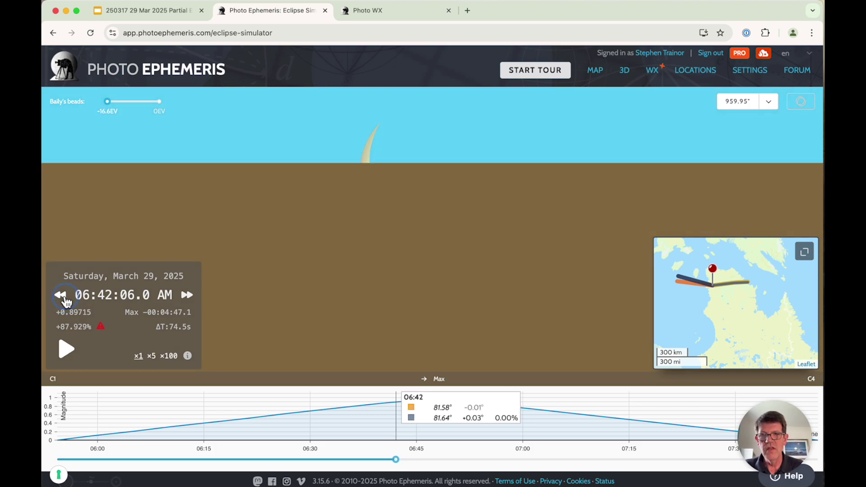
double_click(64, 297)
double_click(63, 297)
left_click(63, 297)
double_click(63, 297)
left_click(64, 297)
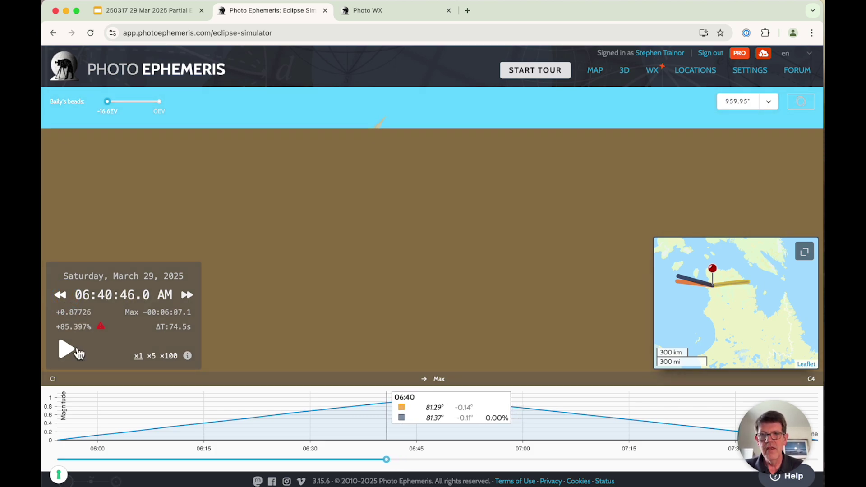
Play the eclipse simulation at ×100 speed, pause it and set the time back to about 06:46:44 AM
left_click(170, 356)
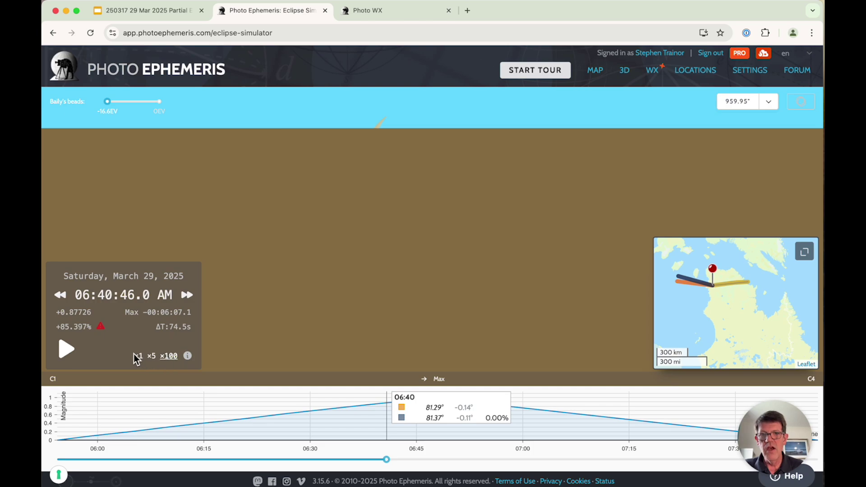
left_click(67, 349)
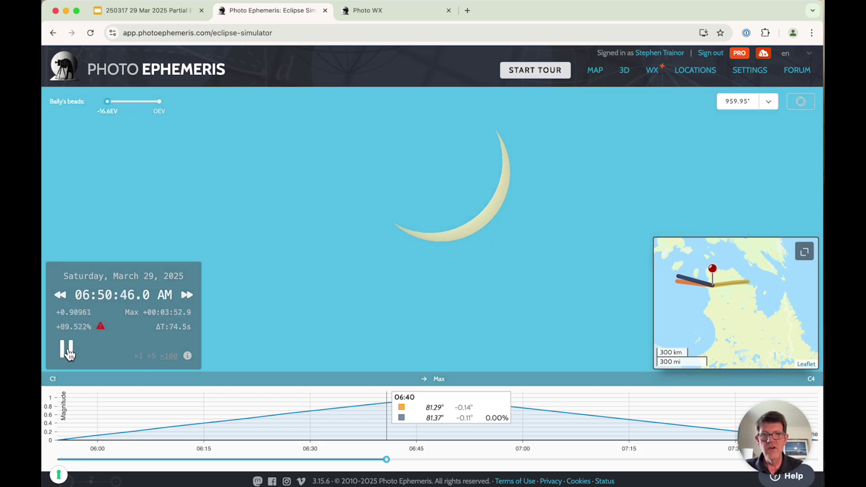
left_click(67, 351)
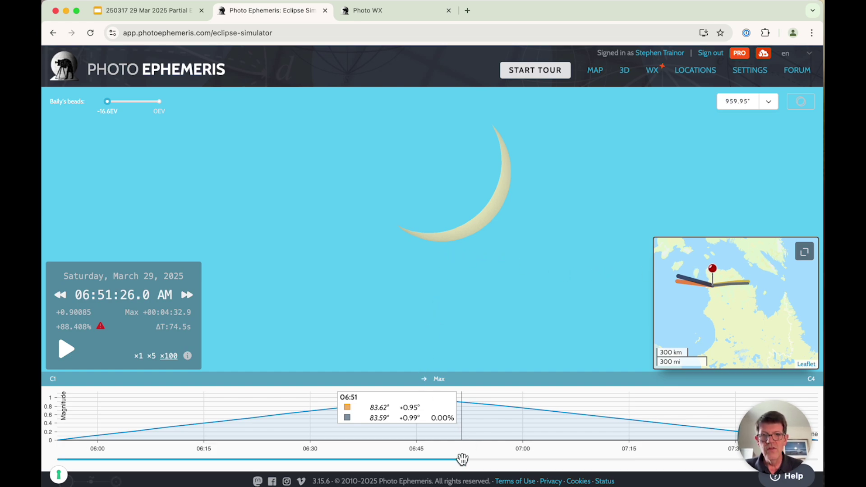
left_click_drag(461, 459, 428, 458)
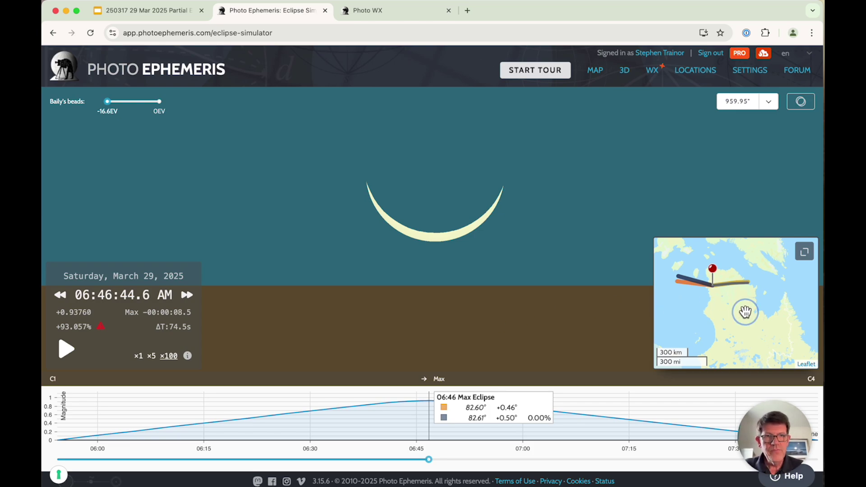
Move the location pin to the southeastern Labrador coast and set the simulation time to about 07:59:03 AM
left_click_drag(743, 309, 723, 302)
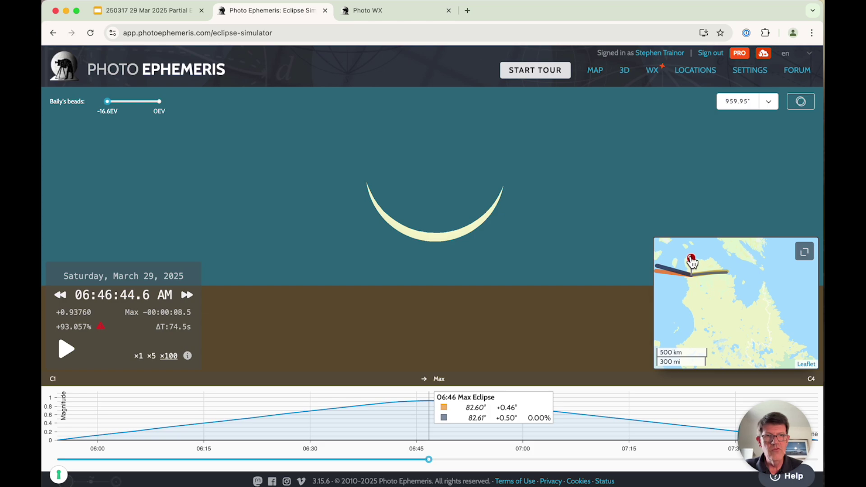
left_click_drag(727, 321, 707, 289)
mouse_move(727, 255)
left_mouse_down()
mouse_move(729, 309)
mouse_move(725, 286)
mouse_move(715, 288)
mouse_move(713, 304)
left_mouse_up()
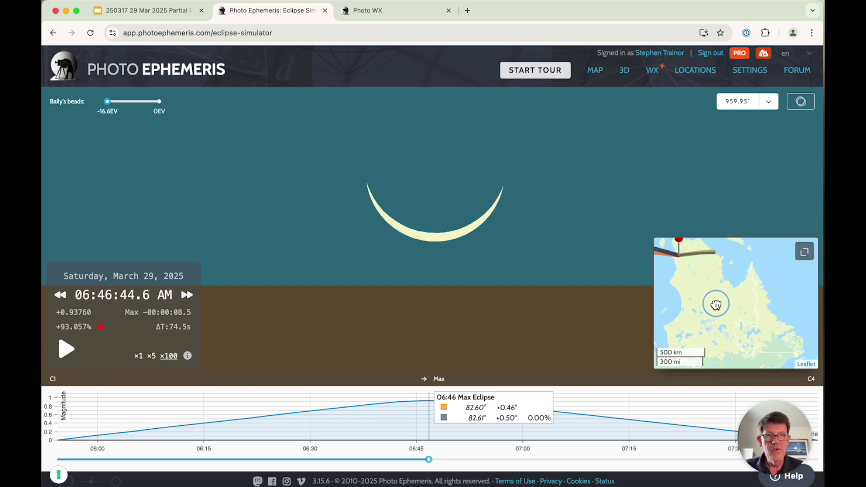
left_click_drag(679, 241, 715, 276)
scroll(718, 315, "up", 2)
left_click_drag(719, 315, 690, 315)
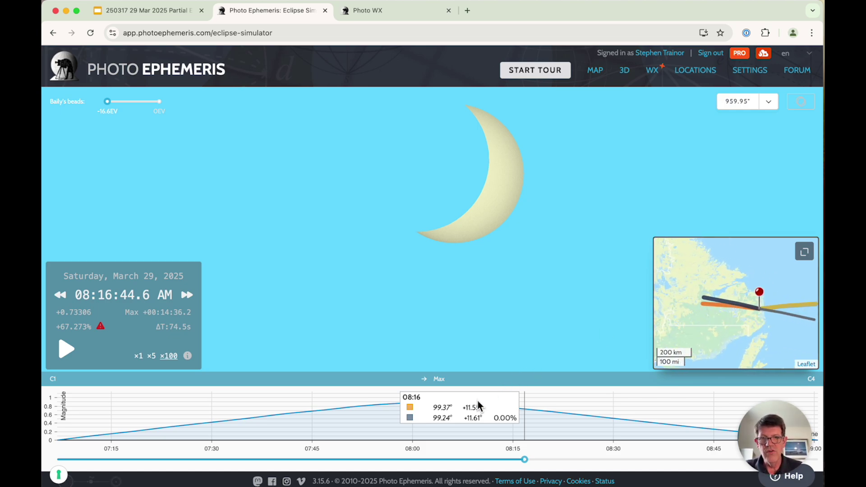
left_click_drag(523, 459, 405, 446)
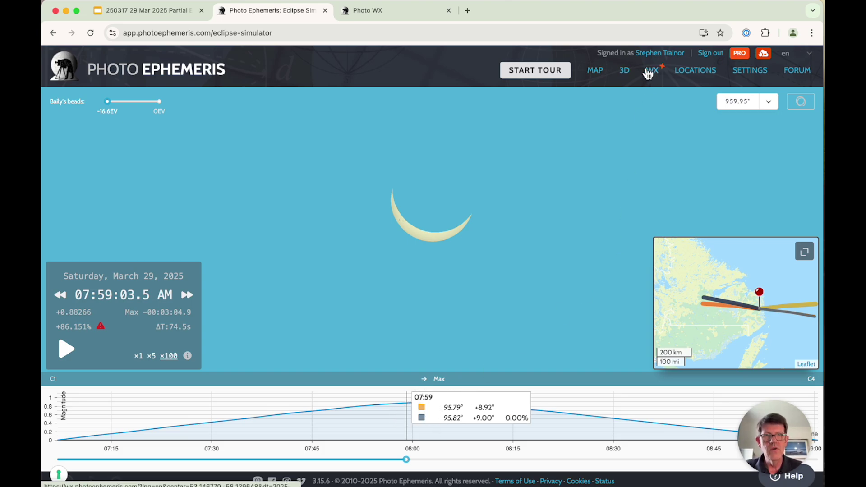
Return to the main map and read the sunrise and Max Eclipse details for the Labrador location
left_click(594, 70)
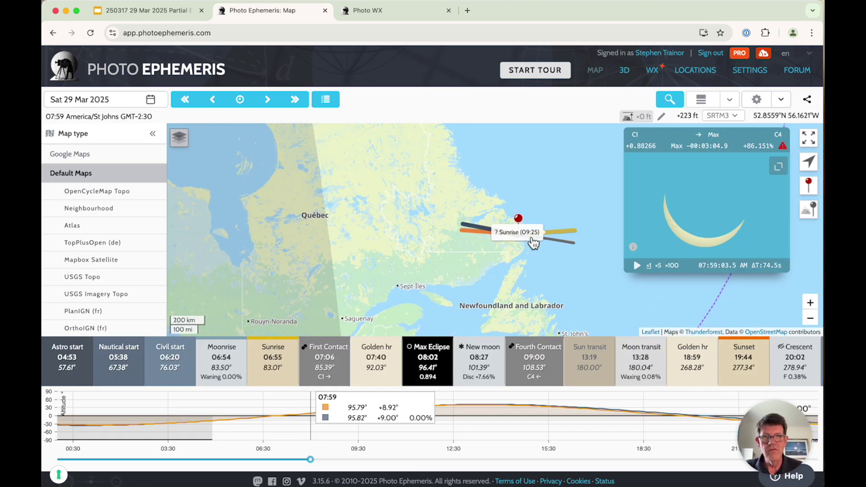
mouse_move(266, 369)
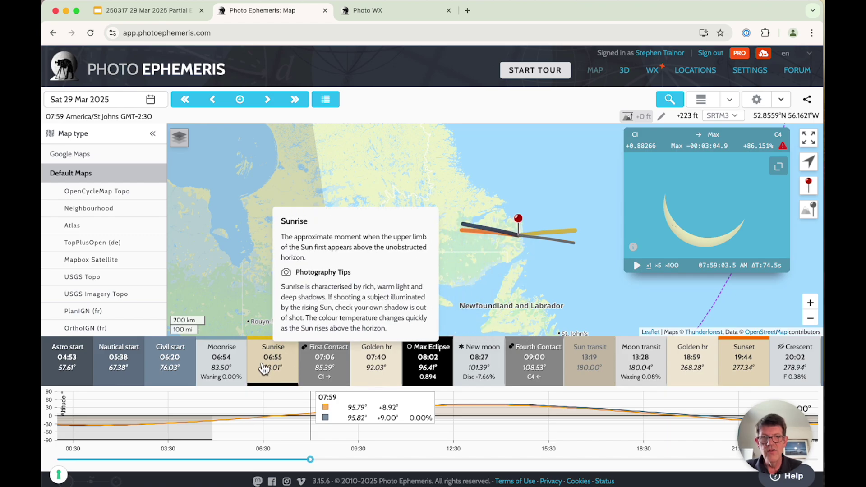
mouse_move(435, 367)
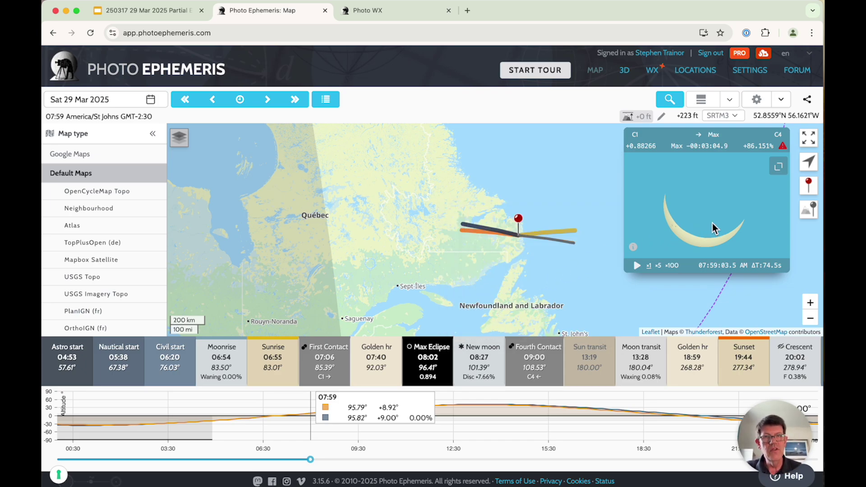
Move the location pin to the eastern coast of Maine near New Brunswick and set the time to Max Eclipse
left_click_drag(504, 264, 514, 183)
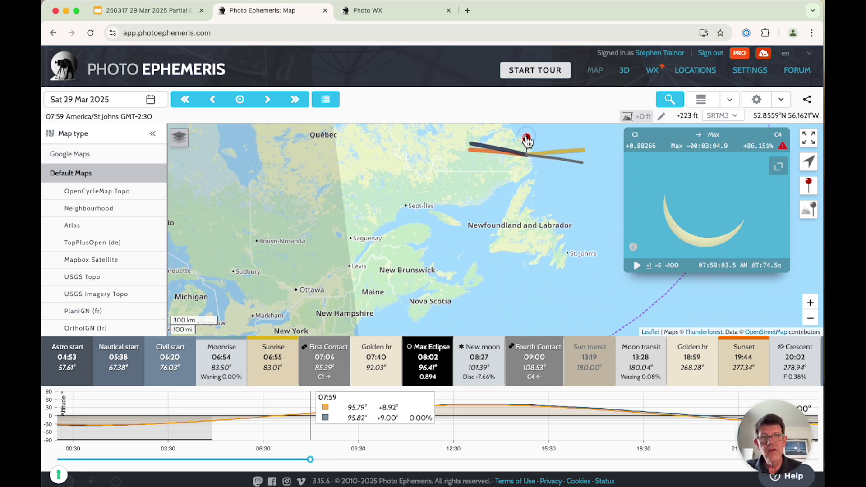
left_click_drag(526, 139, 477, 250)
mouse_move(376, 370)
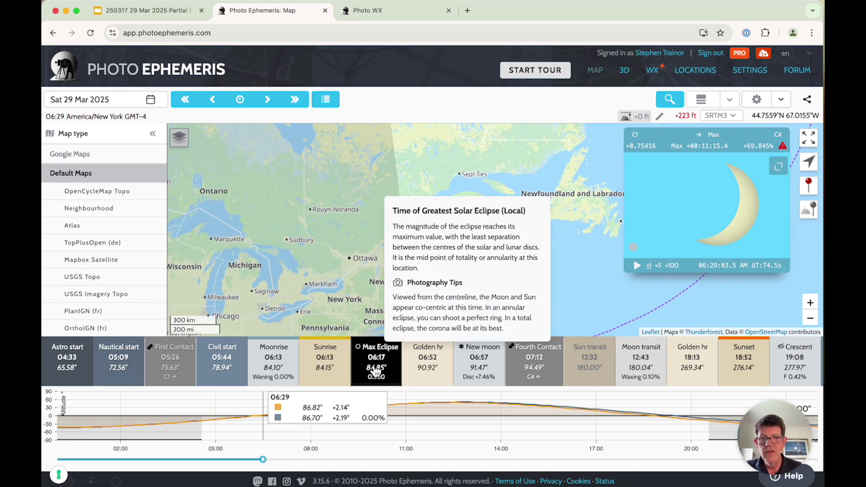
mouse_move(330, 366)
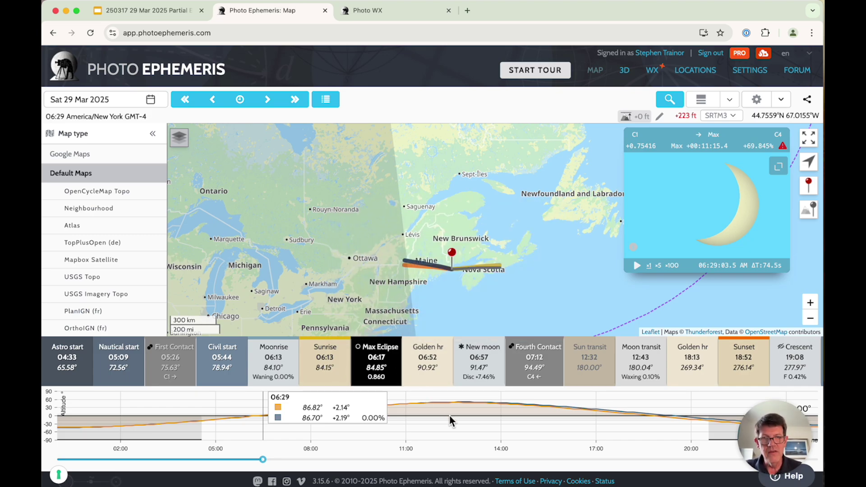
left_click(374, 363)
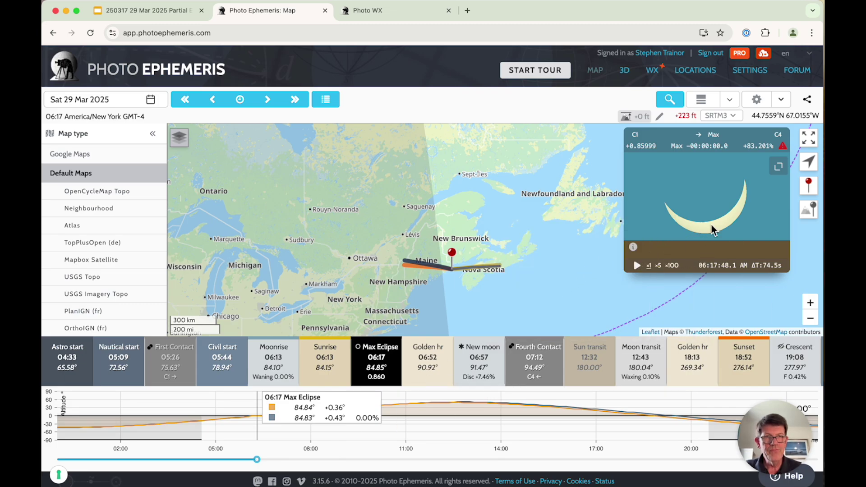
In the full-size eclipse simulator, step the time back to 06:16:28 AM and enlarge the crescent Sun at the horizon
left_click(778, 166)
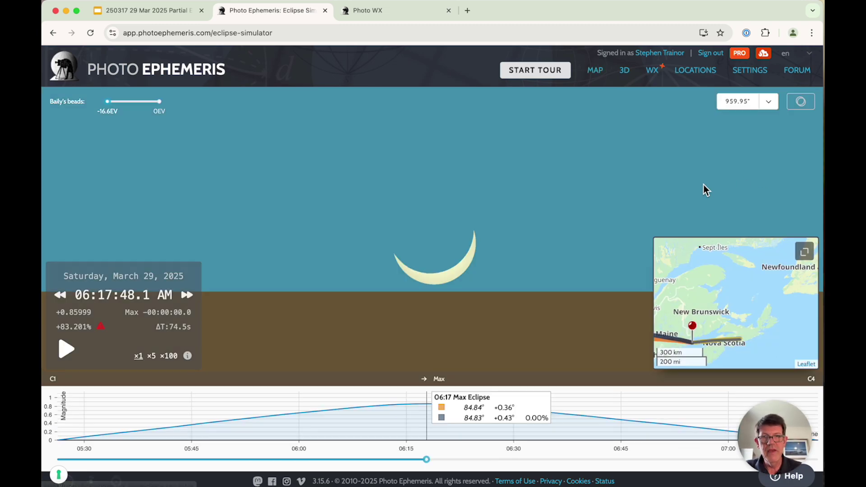
left_click(61, 298)
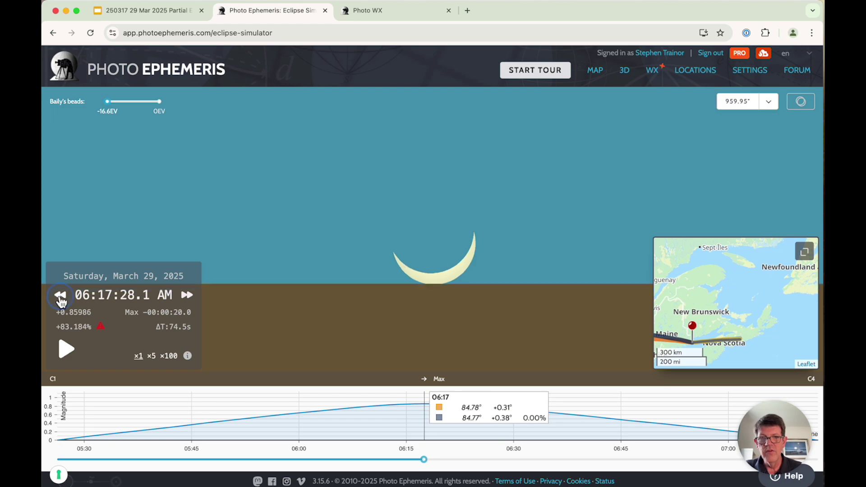
left_click(60, 298)
left_click(61, 297)
left_click(60, 298)
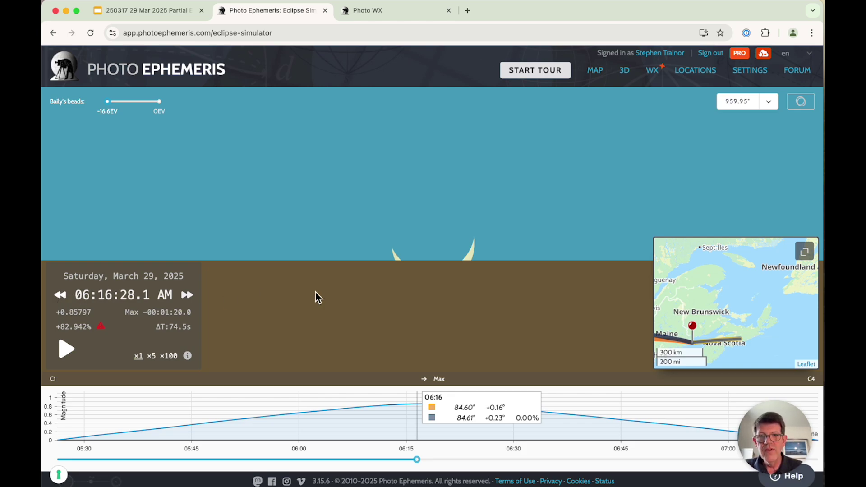
scroll(409, 266, "up", 2)
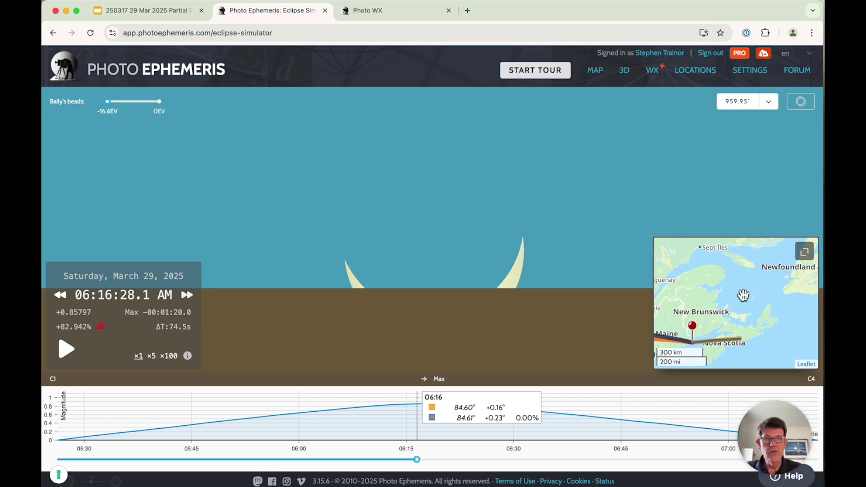
left_click_drag(742, 294, 758, 276)
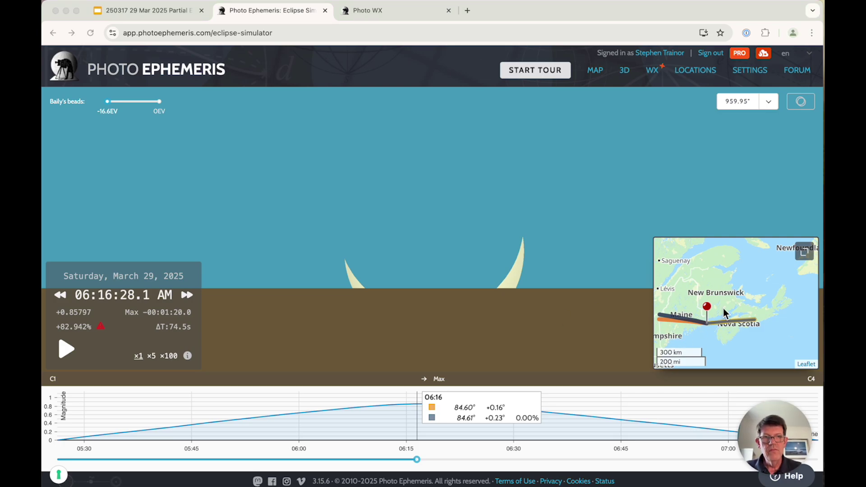
Return to the main map and place the location pin near Galway on Ireland's west coast
left_click(803, 253)
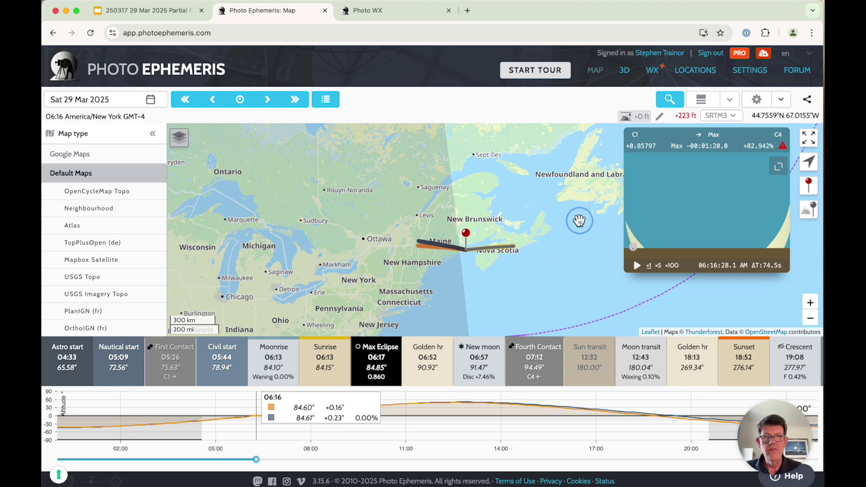
left_click_drag(576, 219, 325, 266)
scroll(449, 243, "up", 4)
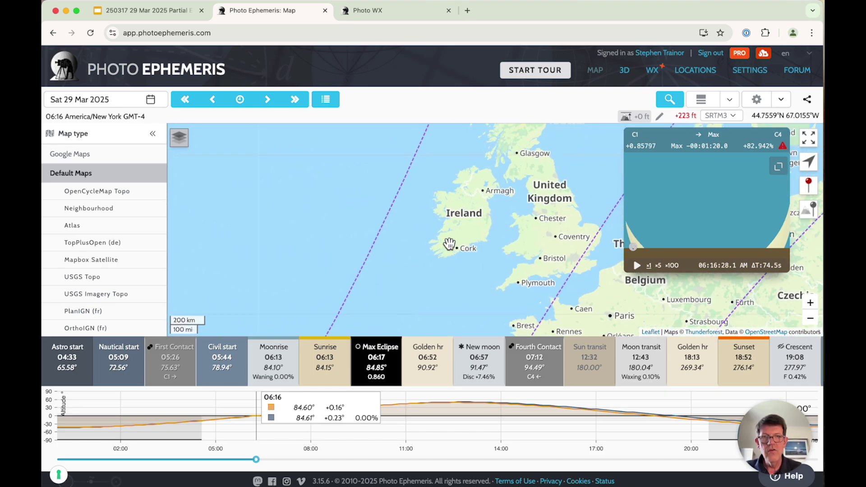
left_click_drag(485, 228, 531, 242)
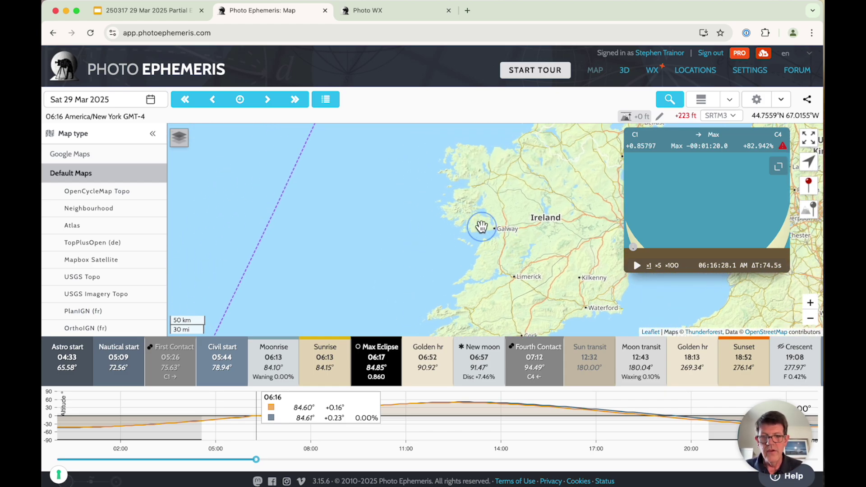
left_click(484, 223)
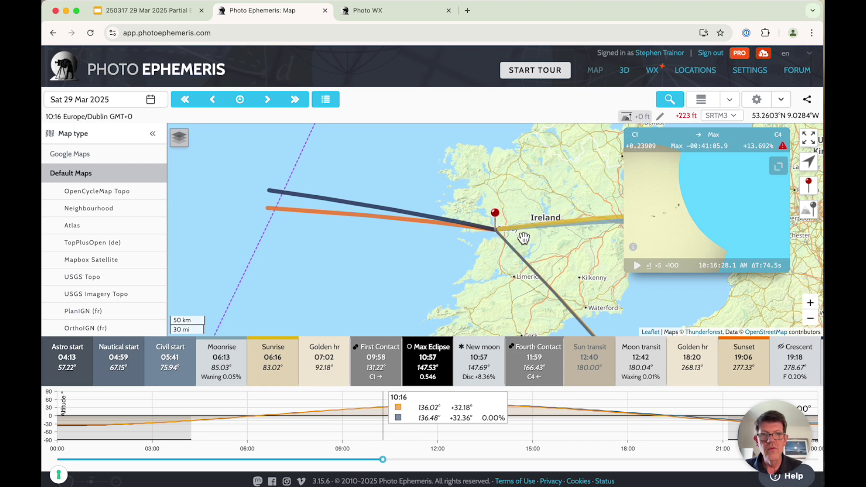
Fit the whole Sun in the eclipse preview, set the Galway time to Max Eclipse and read the event details
scroll(654, 222, "down", 5)
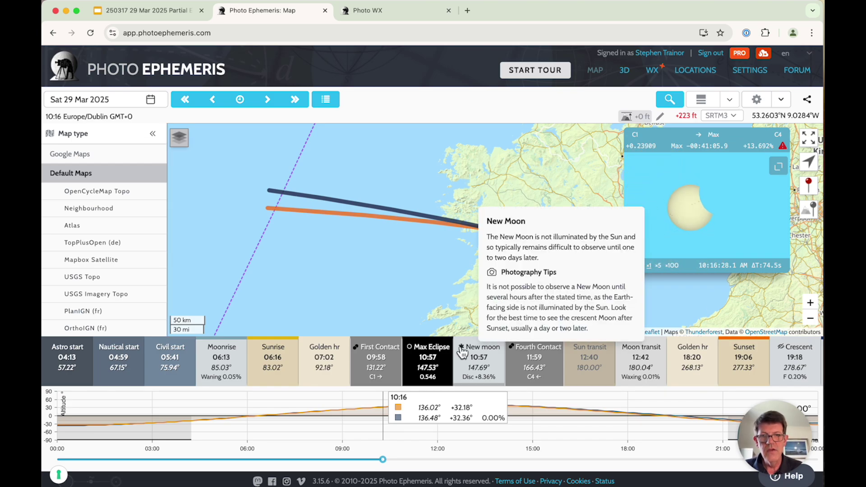
left_click(428, 358)
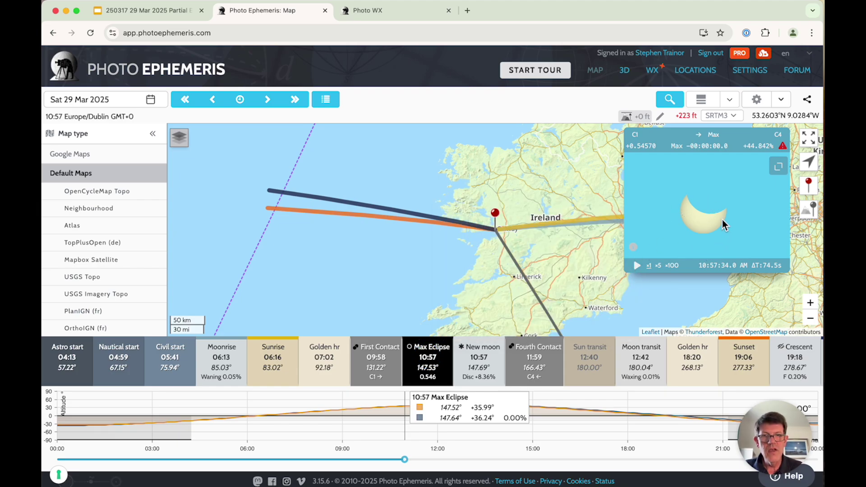
mouse_move(428, 374)
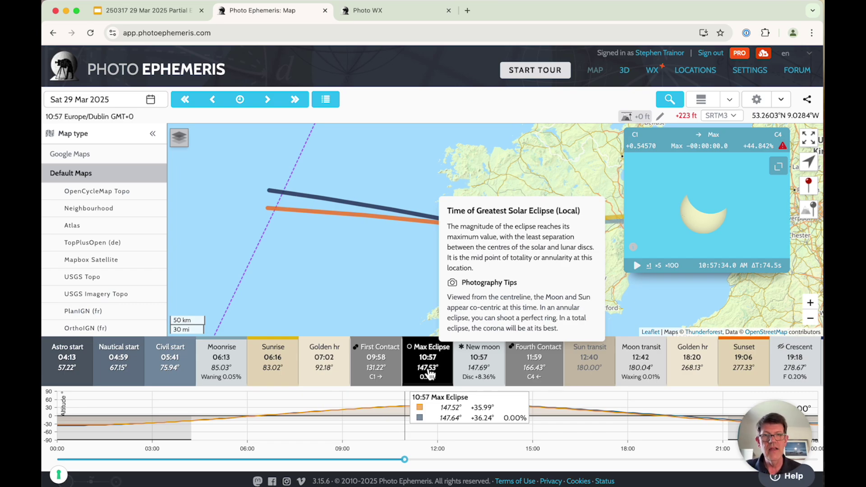
mouse_move(286, 366)
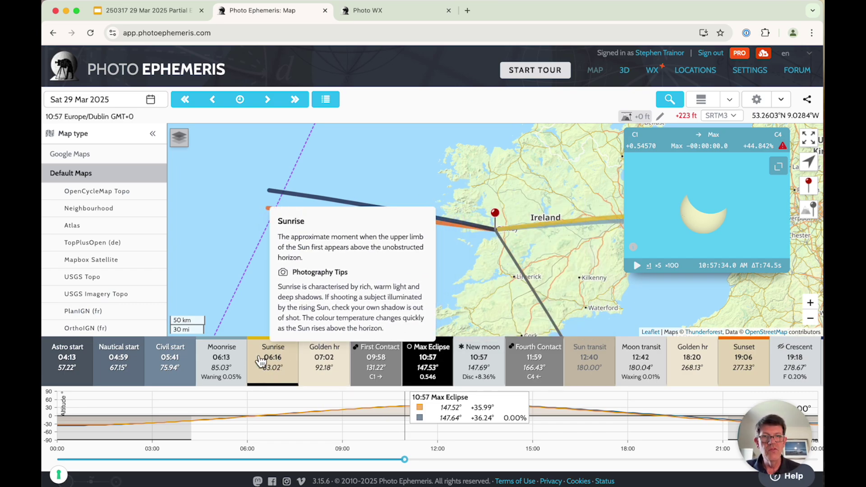
mouse_move(431, 358)
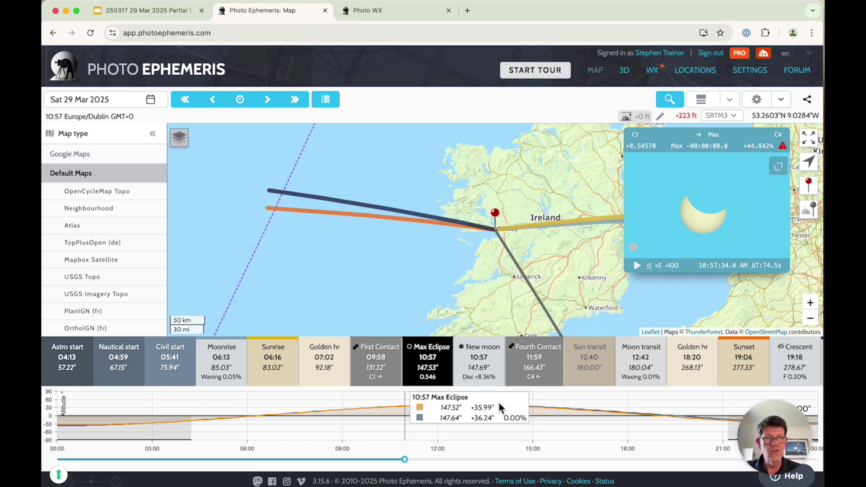
Move the location pin to the peninsula on Iceland's west coast, northwest of Reykjavik
scroll(540, 218, "down", 1)
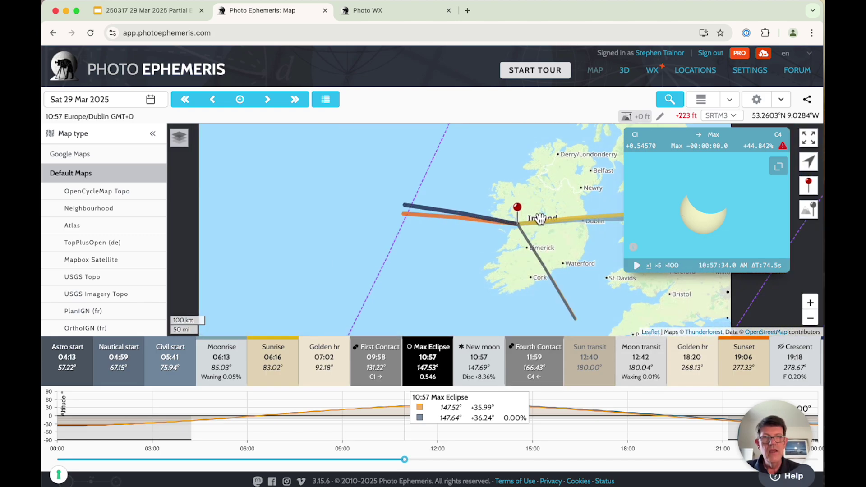
scroll(540, 219, "down", 2)
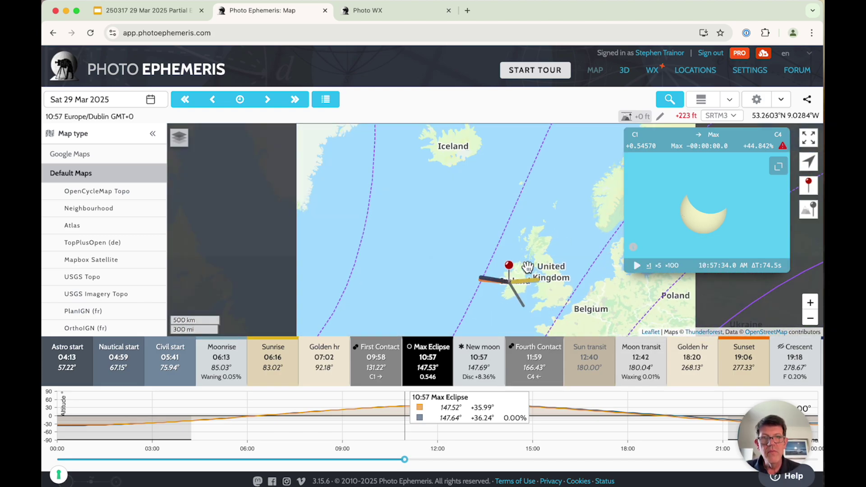
left_click_drag(513, 271, 418, 153)
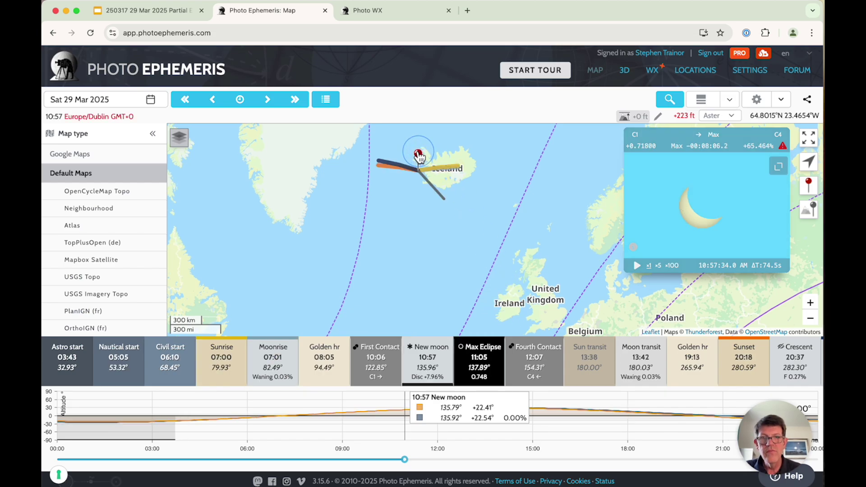
left_click_drag(456, 186, 539, 290)
scroll(489, 262, "up", 3)
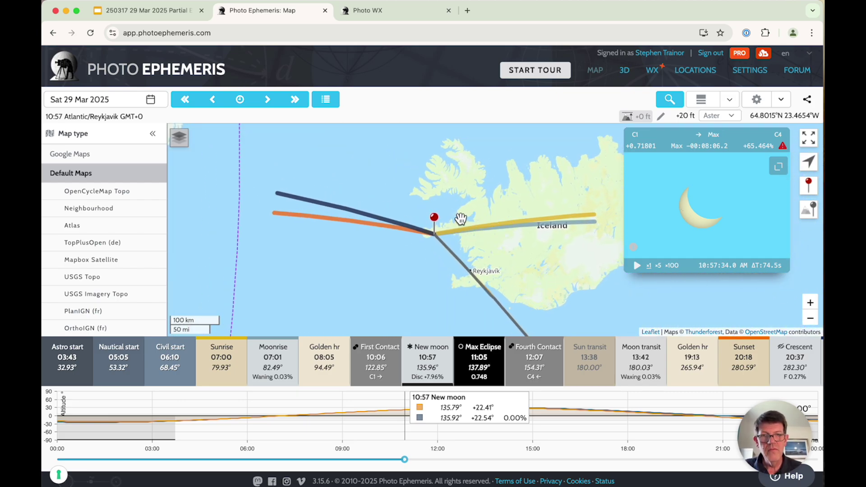
left_click(436, 212)
left_click_drag(436, 210, 435, 212)
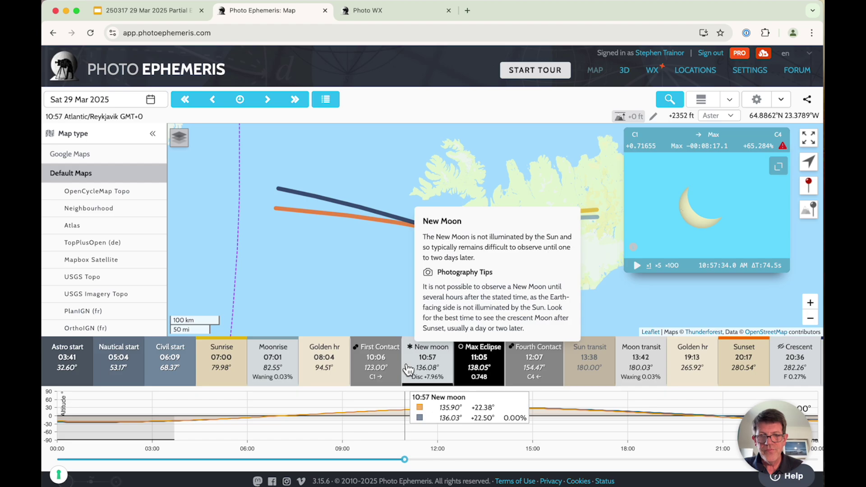
Set the time to Max Eclipse for the Iceland location and read its details
mouse_move(502, 358)
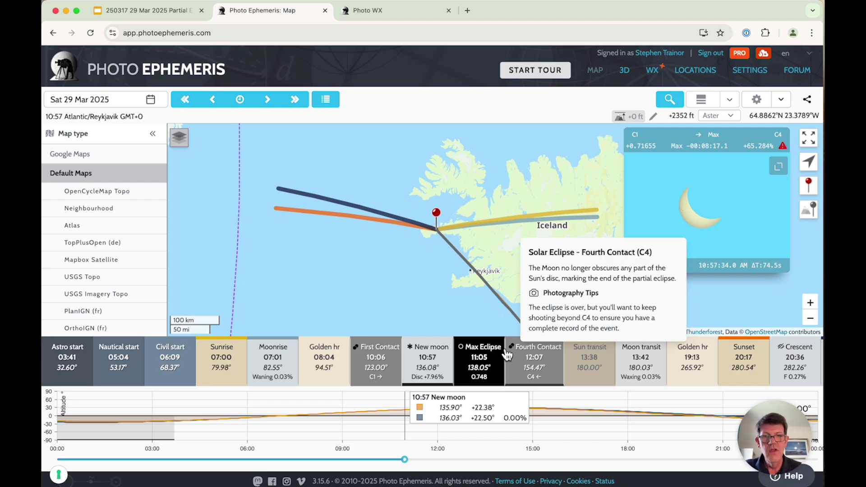
left_click(479, 360)
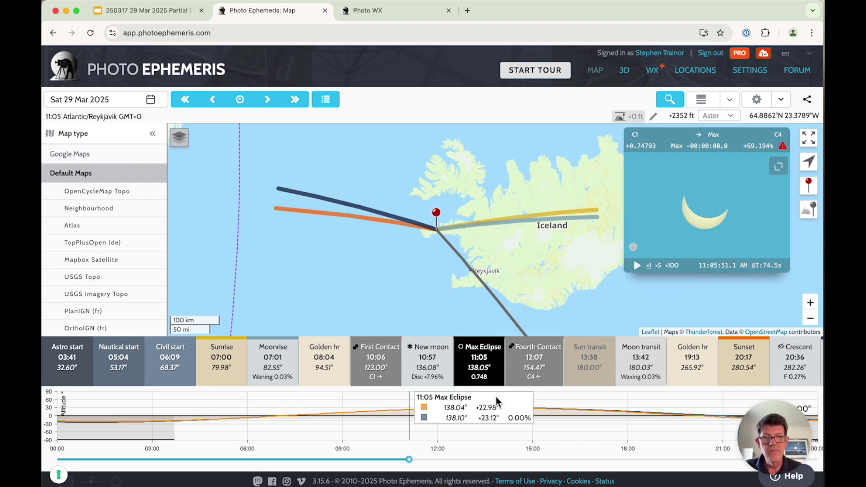
mouse_move(489, 387)
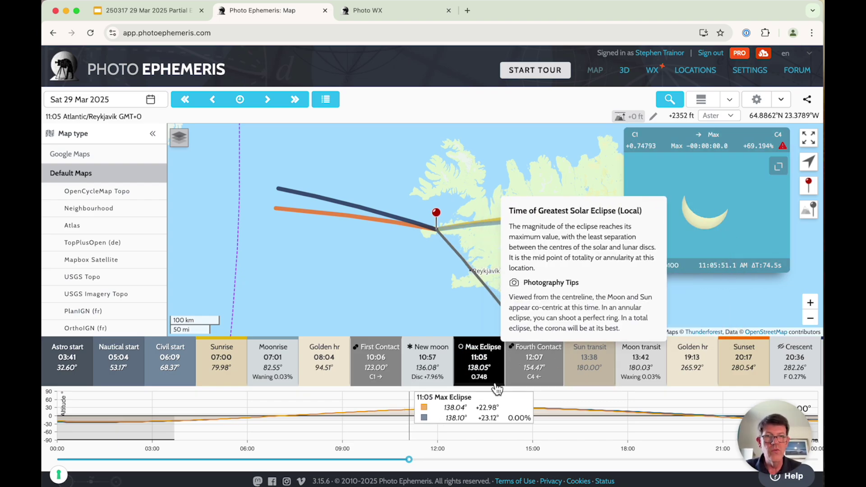
Move the location pin to Greenland's southeastern coast and read the Max Eclipse details there
scroll(587, 264, "down", 1)
scroll(587, 263, "down", 3)
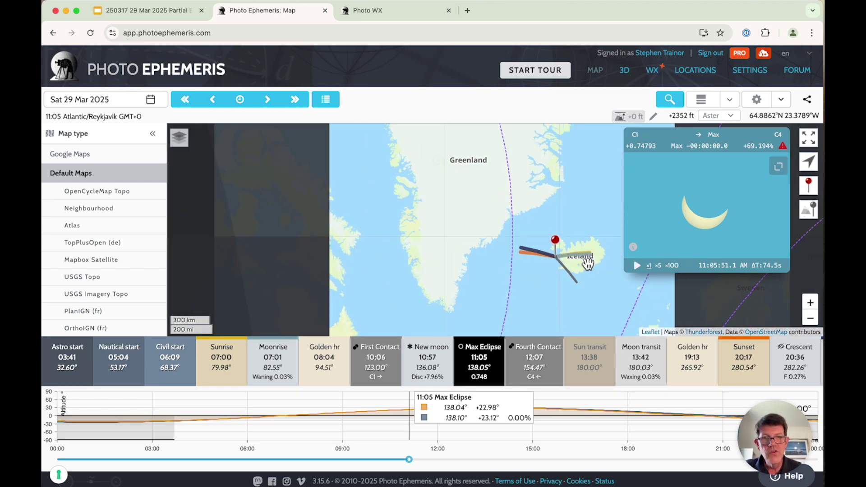
left_click_drag(591, 283, 481, 247)
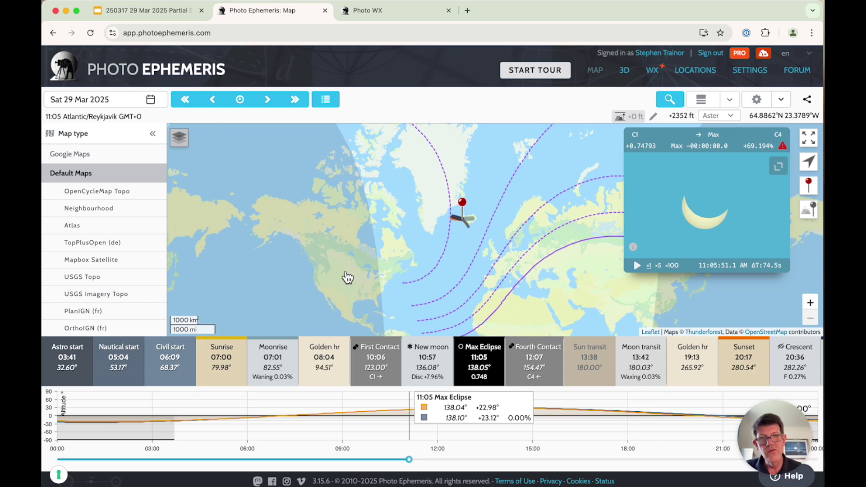
mouse_move(472, 223)
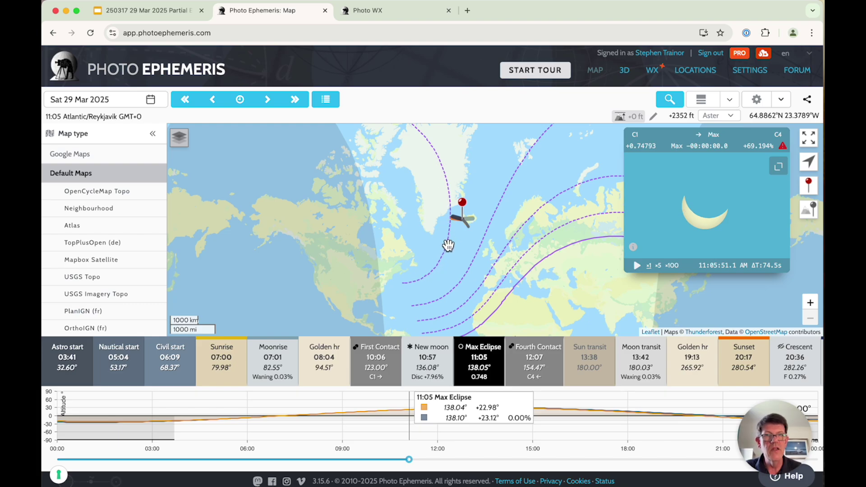
left_click_drag(461, 203, 443, 201)
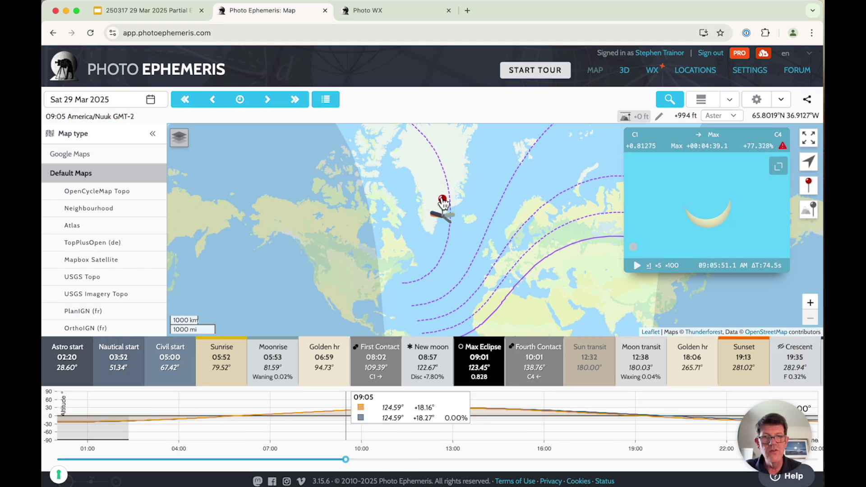
mouse_move(476, 387)
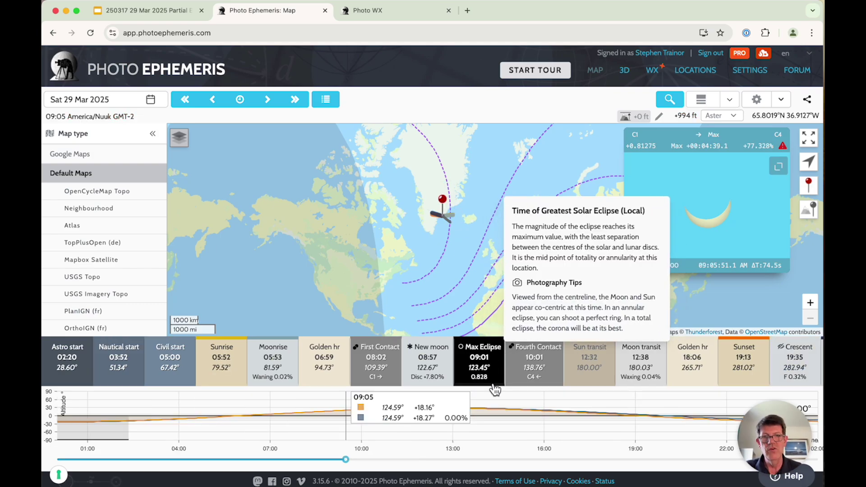
Move the location pin to the west coast of Scotland, northwest of Glasgow
scroll(469, 230, "up", 3)
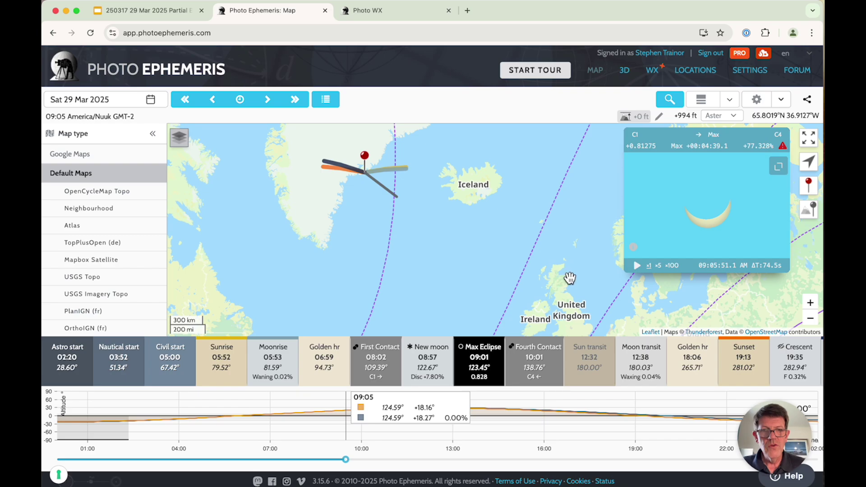
left_click_drag(368, 162, 551, 272)
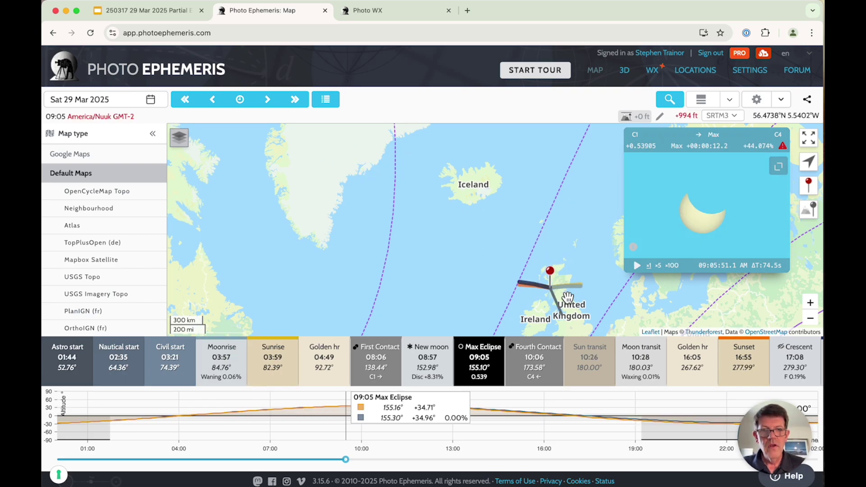
scroll(480, 229, "up", 3)
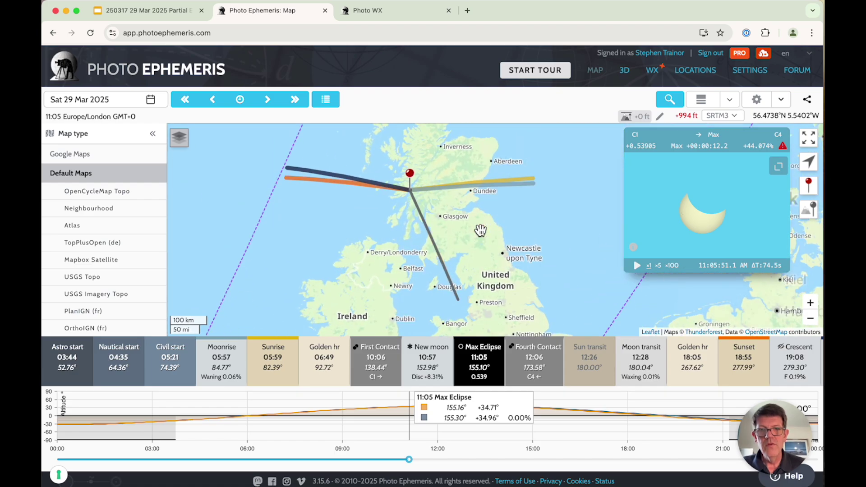
left_click_drag(435, 199, 481, 239)
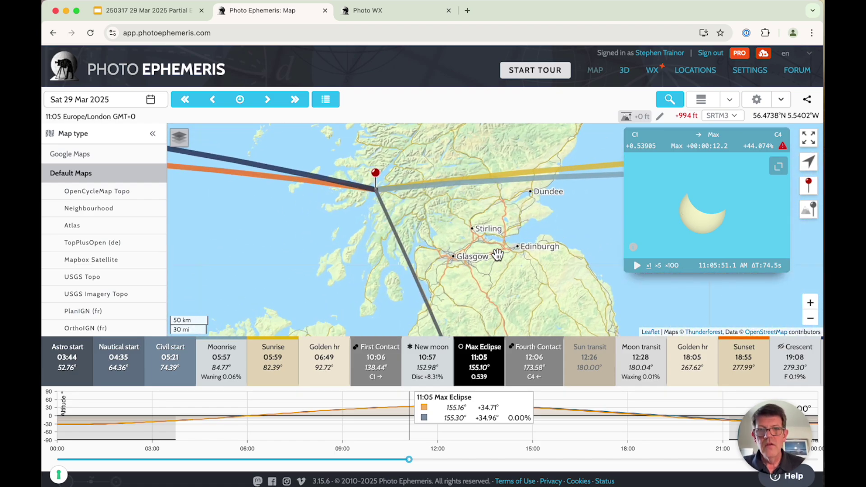
Move the location pin to the southwestern tip of the Isle of Mull, west of Oban
scroll(509, 250, "up", 3)
left_click_drag(343, 145, 498, 247)
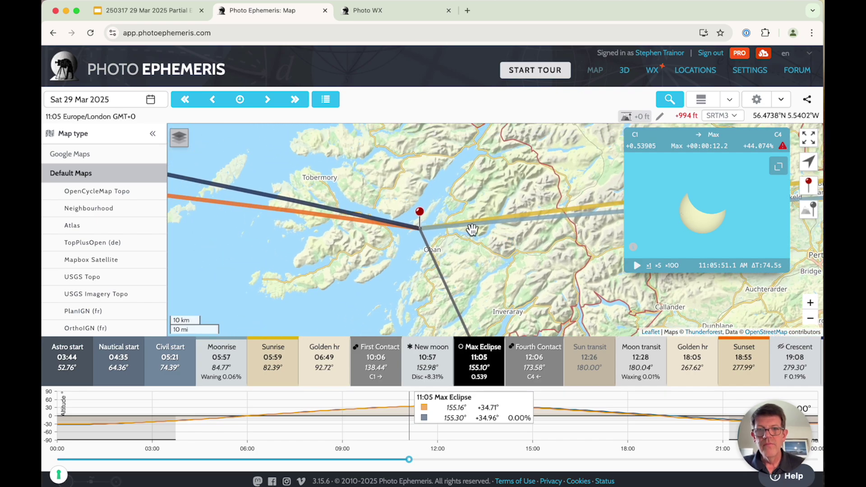
left_click_drag(423, 217, 272, 263)
left_click_drag(348, 280, 478, 221)
Set the time to Max Eclipse for the Mull location and view the eclipsed sun in the full-size eclipse simulator
left_click(479, 381)
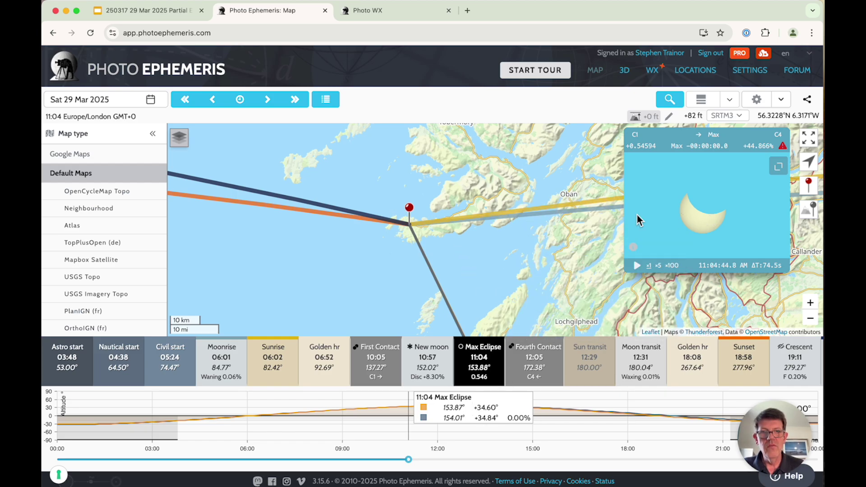
left_click(779, 167)
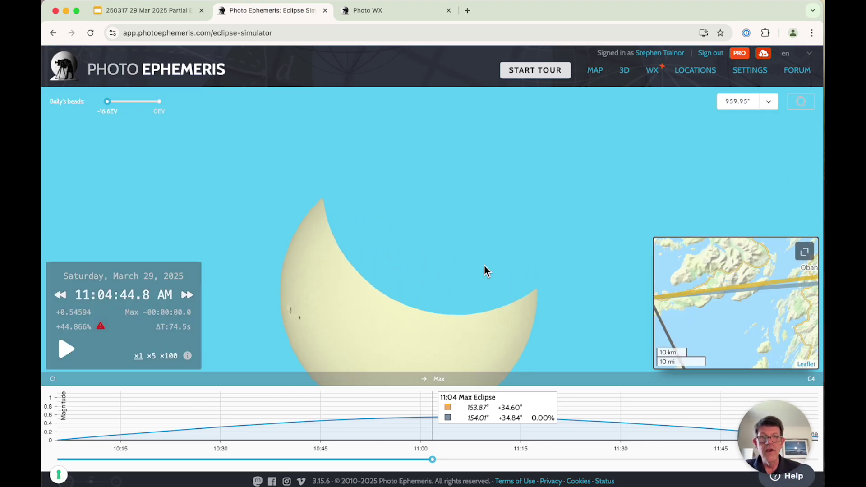
left_click_drag(475, 279, 516, 201)
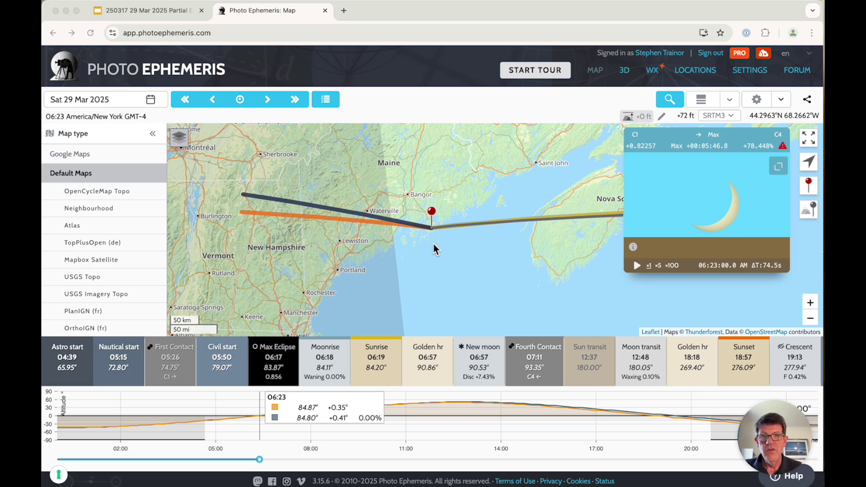
Examine the sun and moon direction lines running from the pin on the Maine coast toward Nova Scotia
scroll(432, 245, "up", 5)
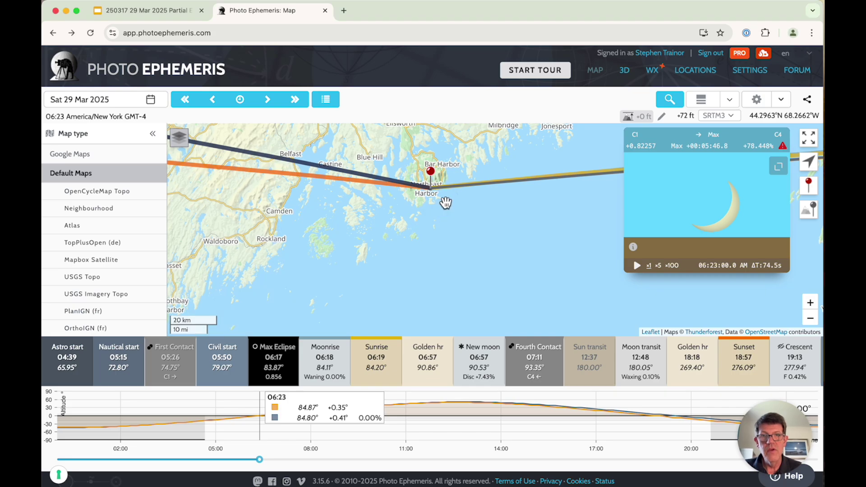
scroll(442, 212, "down", 5)
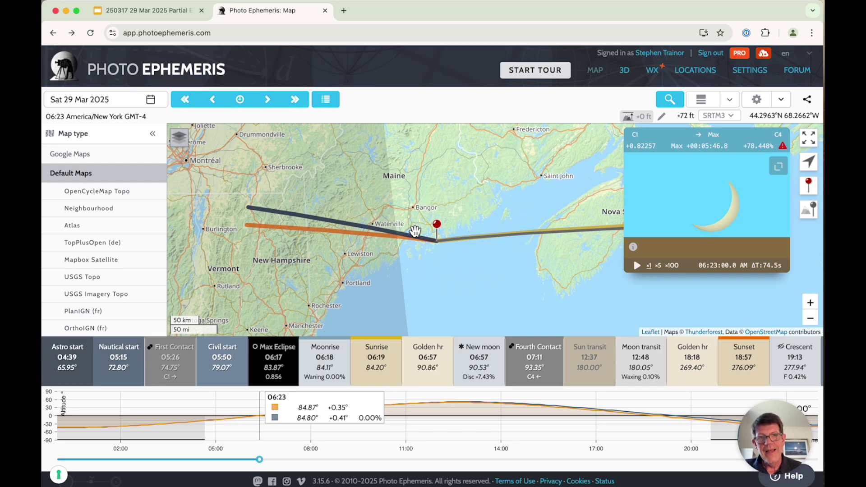
mouse_move(480, 243)
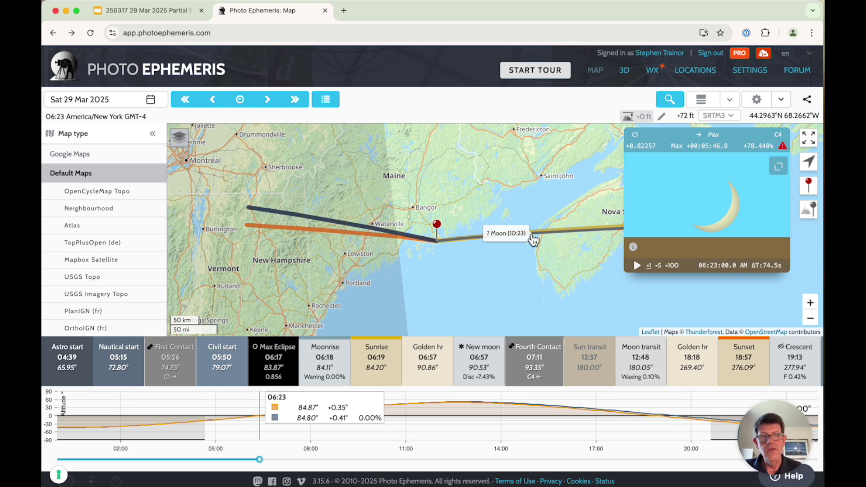
mouse_move(486, 249)
left_mouse_down()
mouse_move(479, 251)
mouse_move(485, 255)
left_mouse_up()
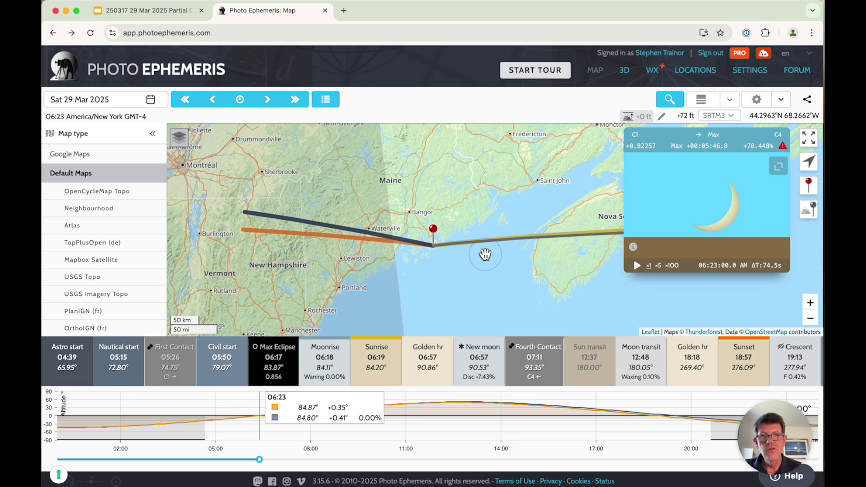
Switch to Photo WX for the Maine location and set the forecast time to 7:12 AM on Mon 17 Mar
left_click(653, 70)
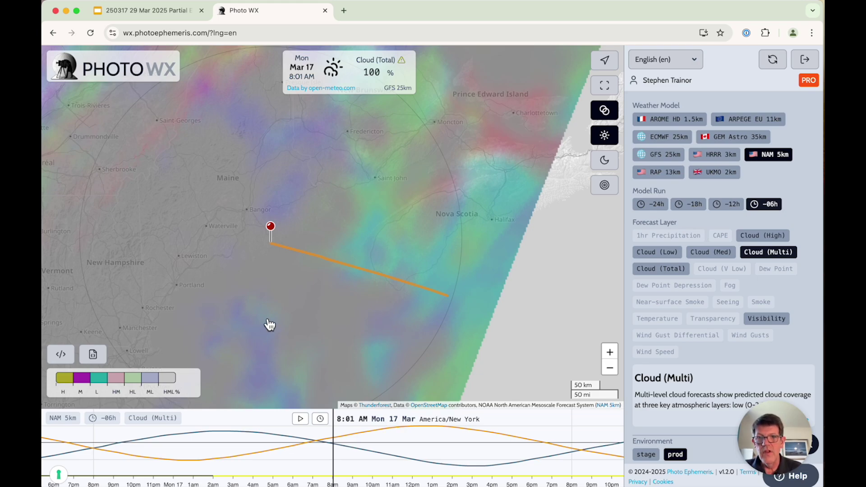
left_click_drag(345, 316, 400, 312)
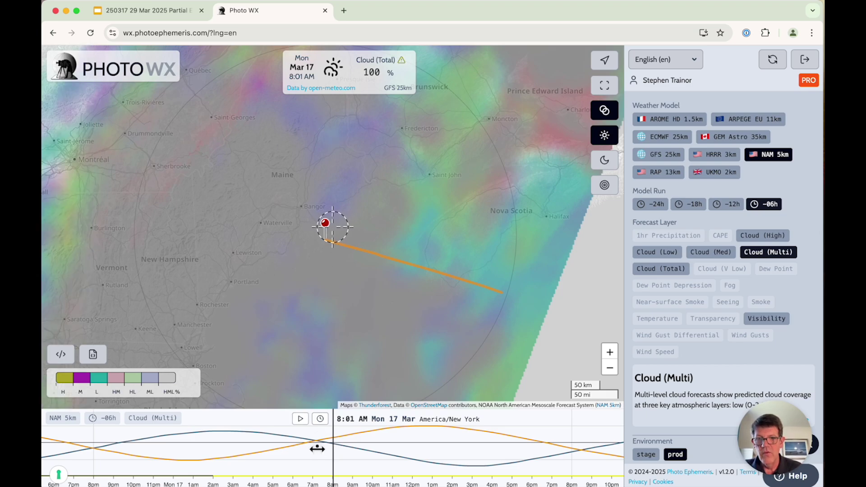
left_click_drag(312, 448, 328, 449)
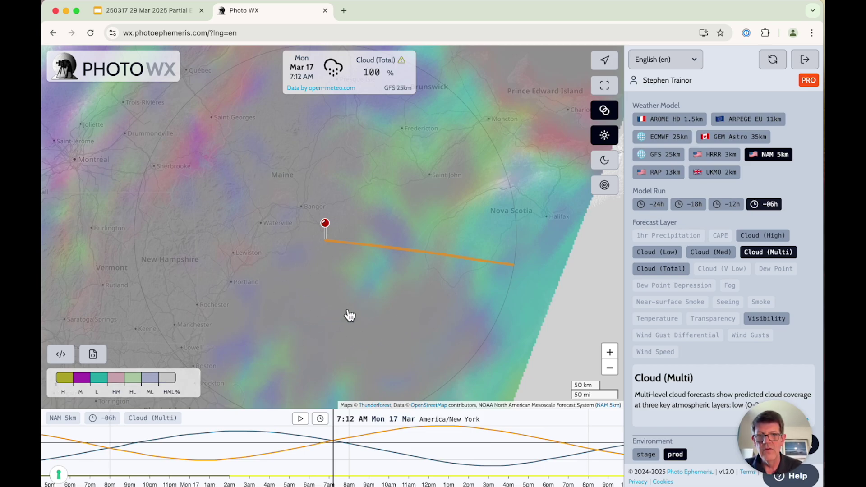
Compare the Cloud (Multi) forecast over Maine and Nova Scotia in the HRRR 3km, GFS 25km and ECMWF 25km models
left_click(718, 156)
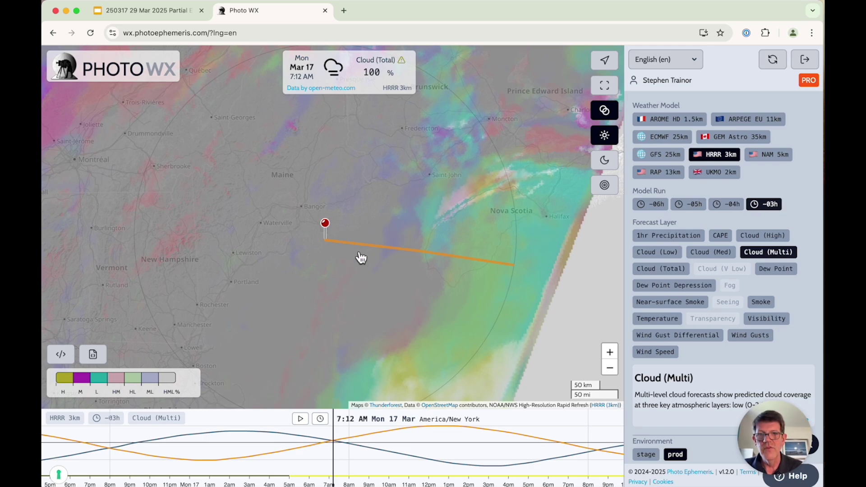
left_click_drag(377, 216, 360, 313)
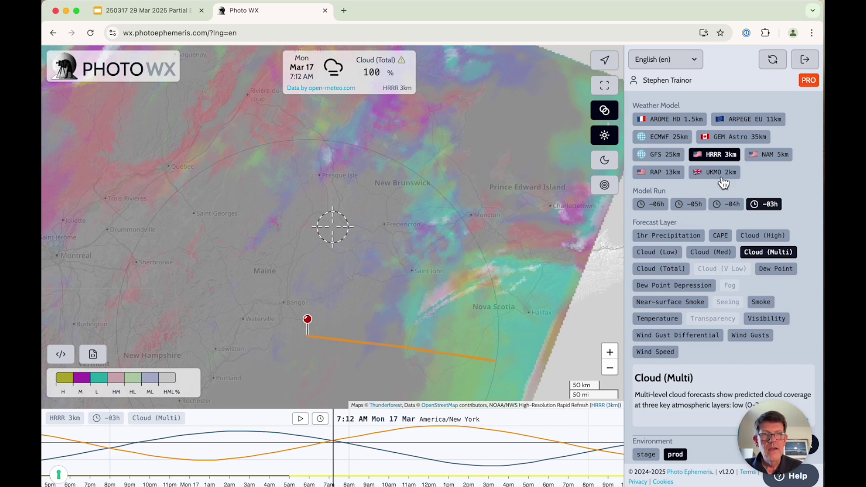
left_click(663, 155)
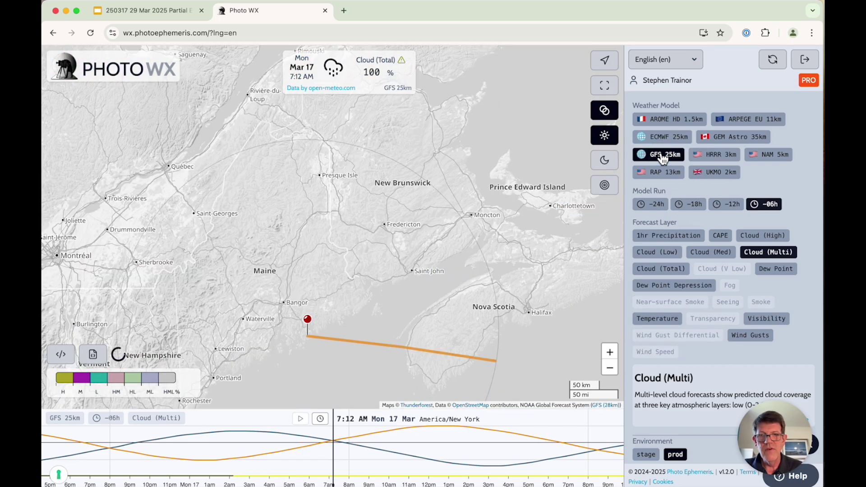
left_click_drag(502, 276, 506, 228)
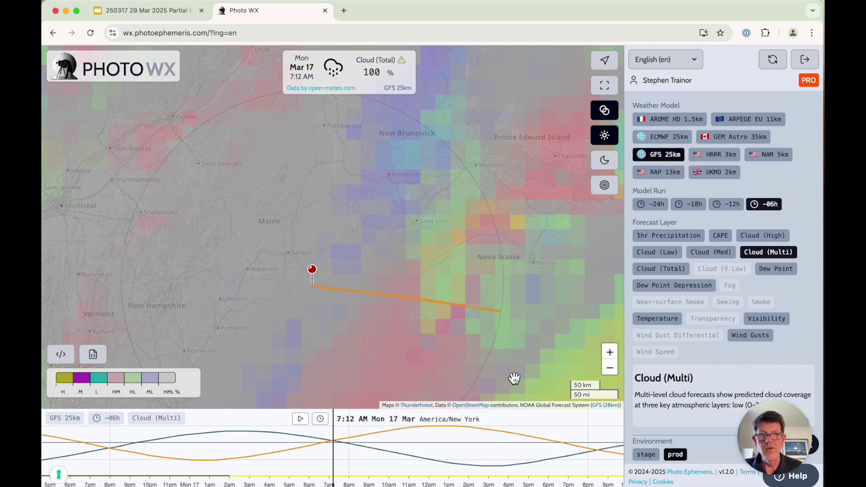
left_click(668, 142)
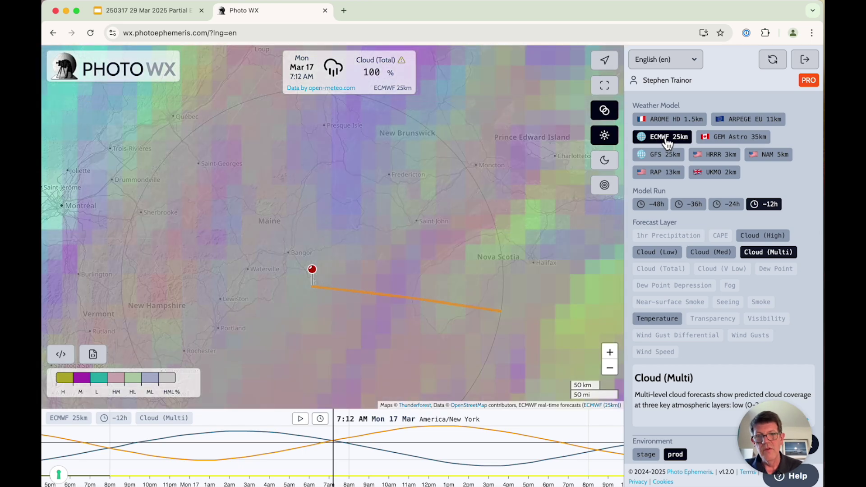
Switch the weather model back to HRRR 3km and move the location pin to Saint John, New Brunswick
left_click(722, 157)
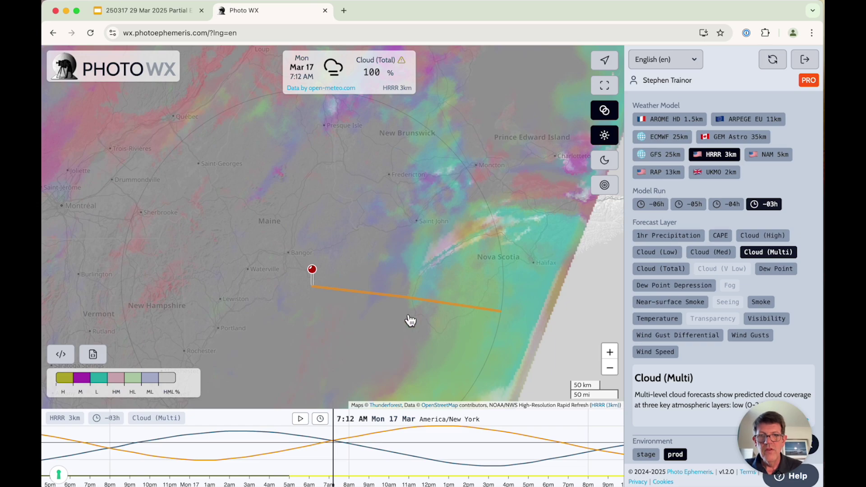
left_click_drag(409, 321, 432, 292)
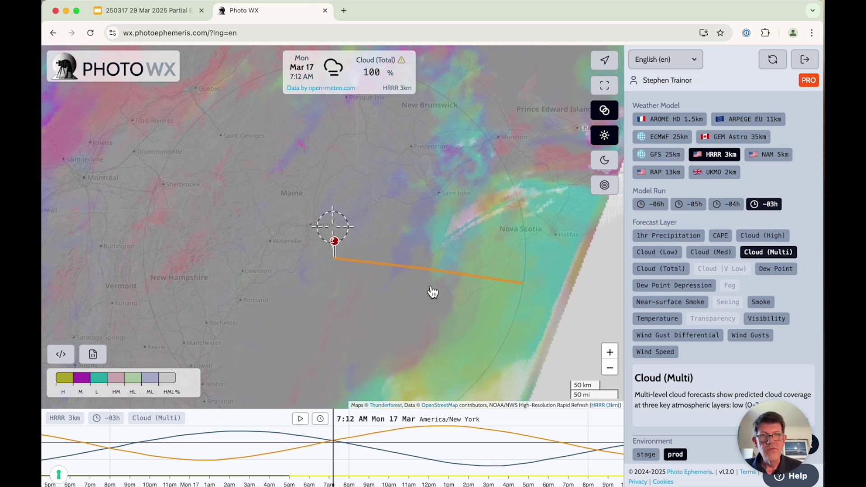
left_click_drag(454, 242, 386, 353)
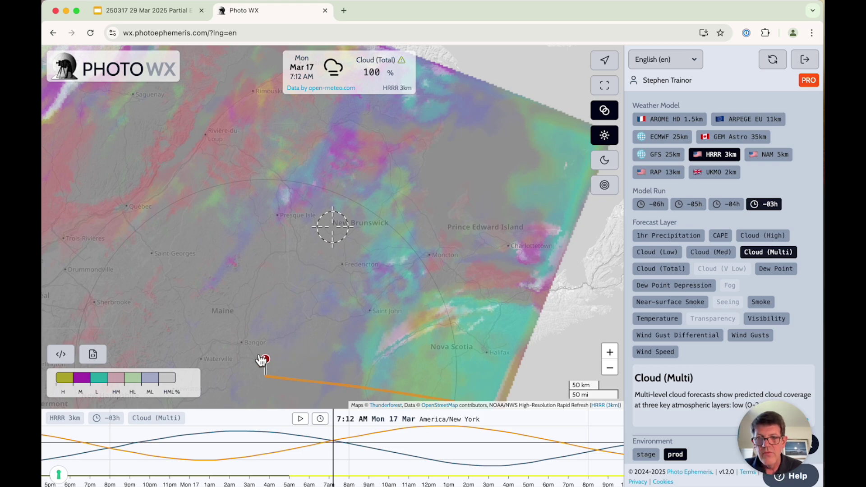
left_click_drag(264, 359, 367, 295)
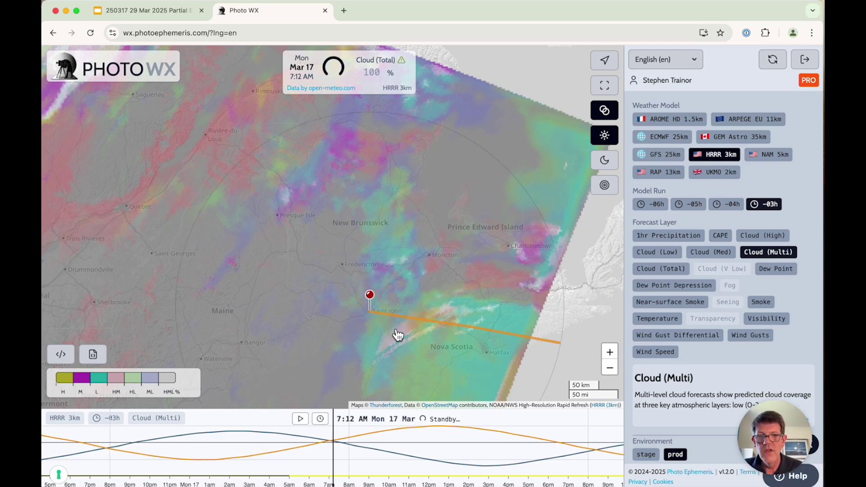
Show the cloud viewing-distance circles around the Saint John pin and read the height and distance of the outermost one
left_click_drag(442, 313, 421, 293)
scroll(406, 344, "up", 2)
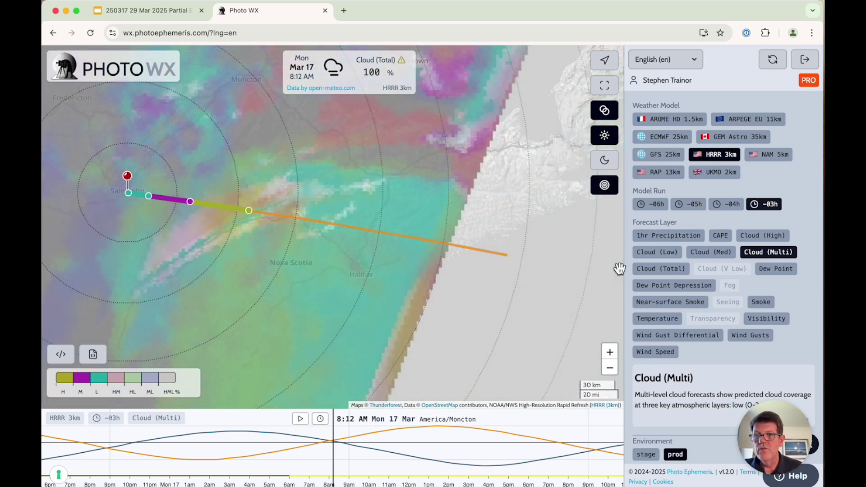
mouse_move(572, 300)
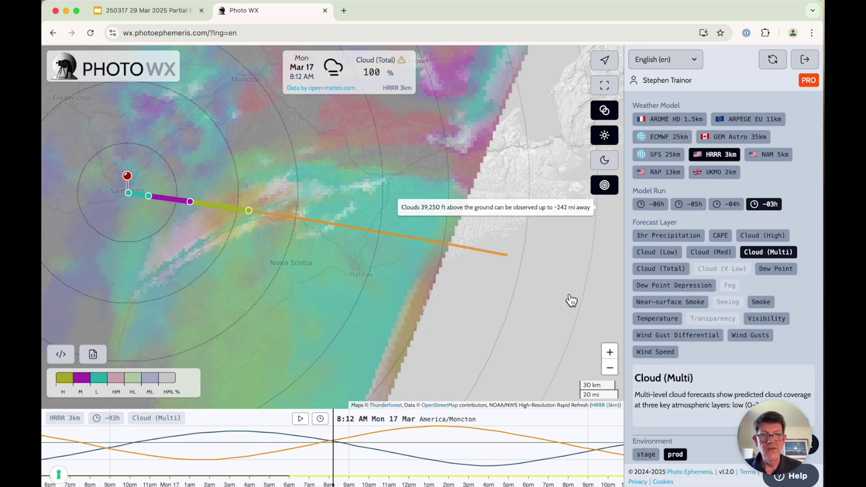
Hide and redisplay the cloud viewing-distance circles, and read the cloud heights and distances of the inner circles around Saint John
left_click(605, 186)
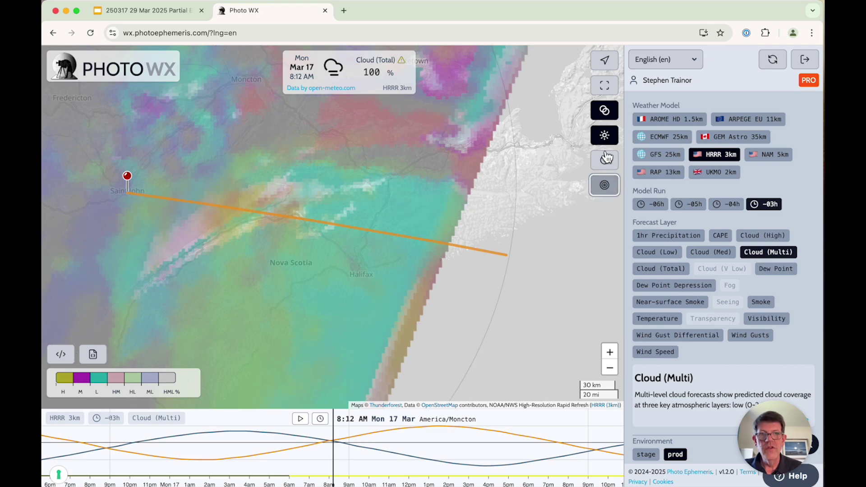
left_click(605, 193)
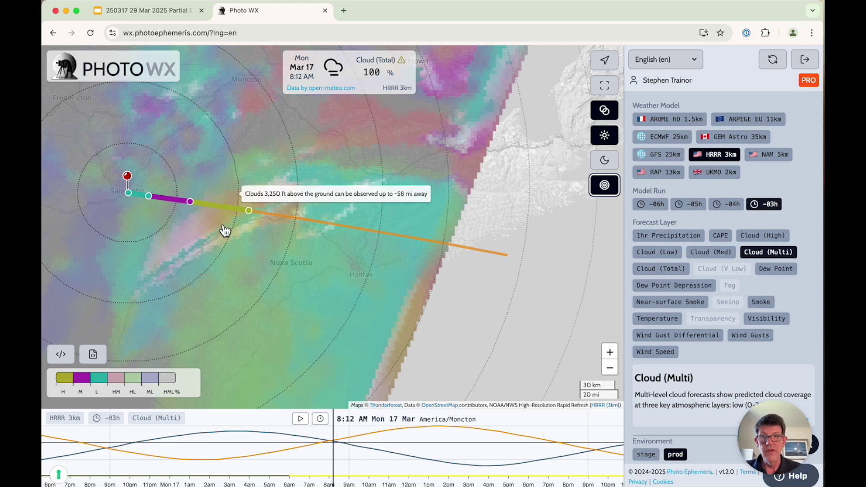
left_click_drag(203, 237, 276, 269)
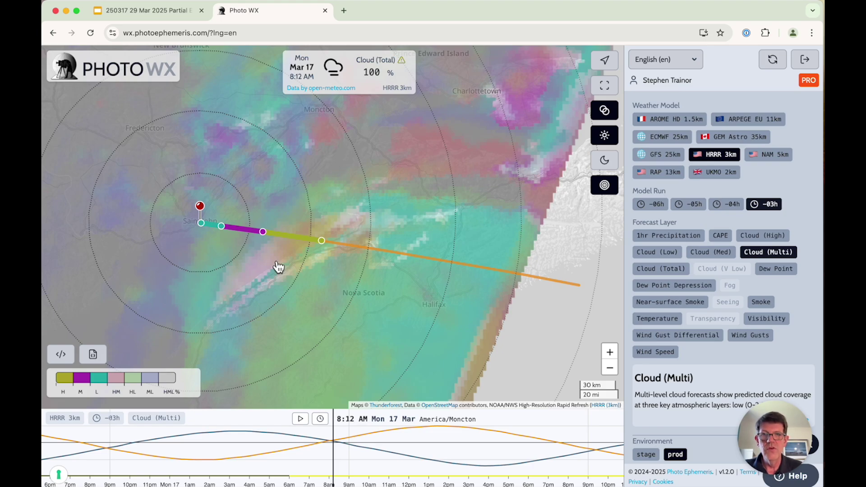
mouse_move(195, 237)
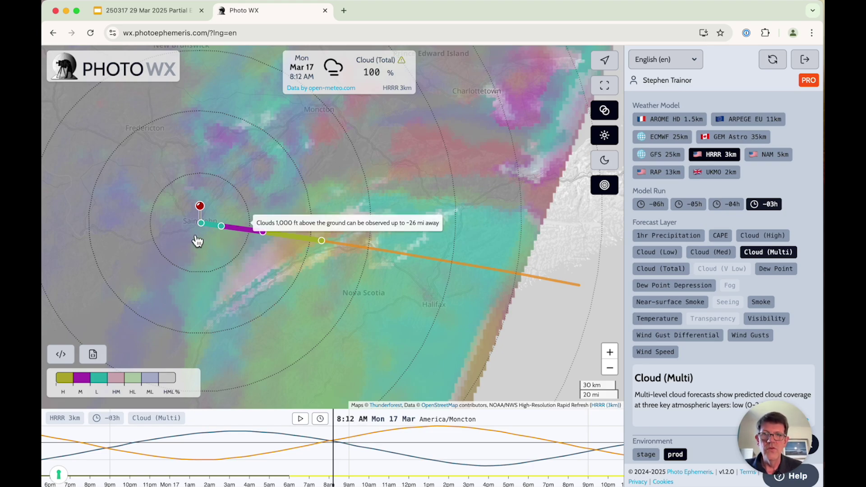